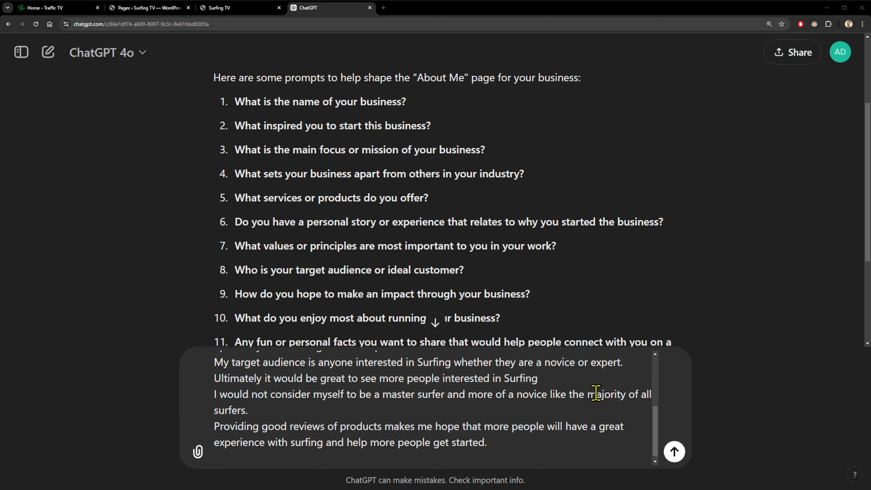
# Scroll through ChatGPT's 12 About Me questions and the drafted surfing-blog answer.
pyautogui.scroll(5, 587, 393)
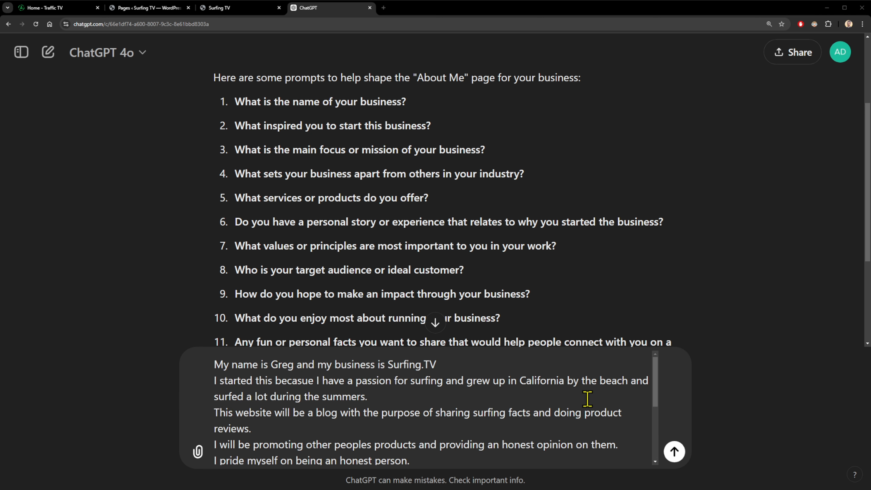
pyautogui.scroll(-5, 541, 390)
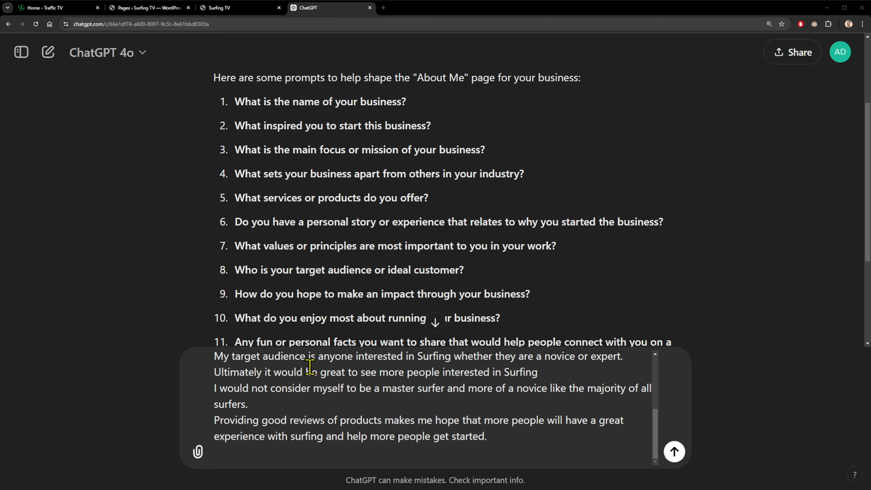
pyautogui.scroll(-5, 536, 275)
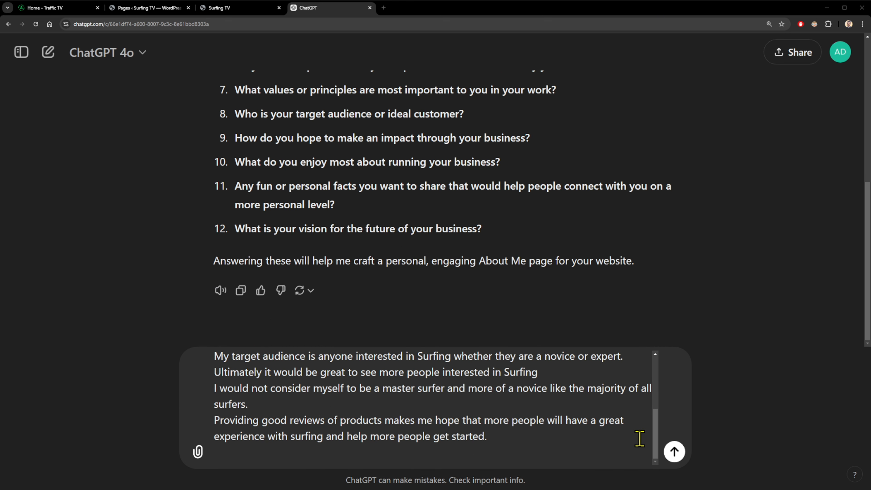
# Send the About Me answers and review the four-paragraph Surfing.TV draft.
pyautogui.press('Return')
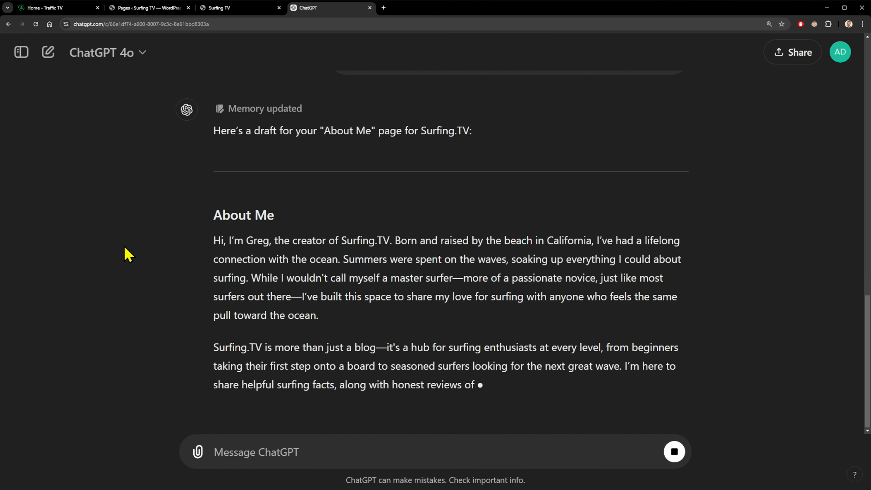
pyautogui.scroll(3, 139, 242)
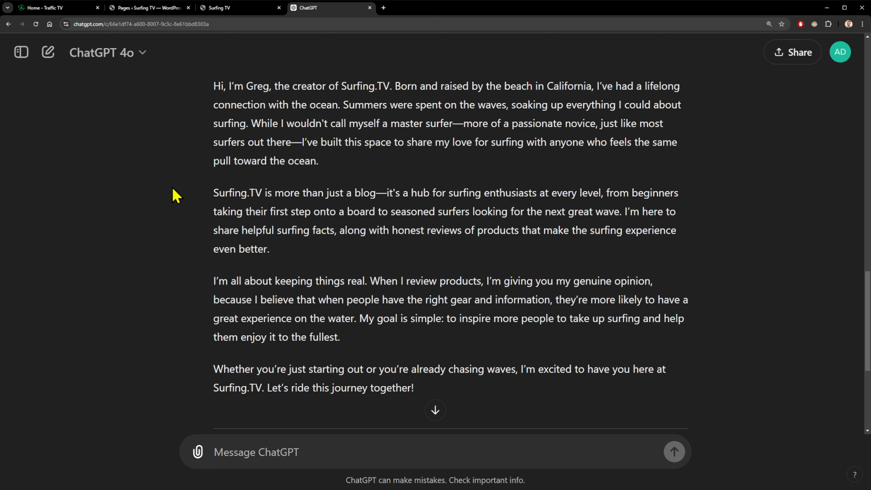
pyautogui.scroll(-5, 254, 268)
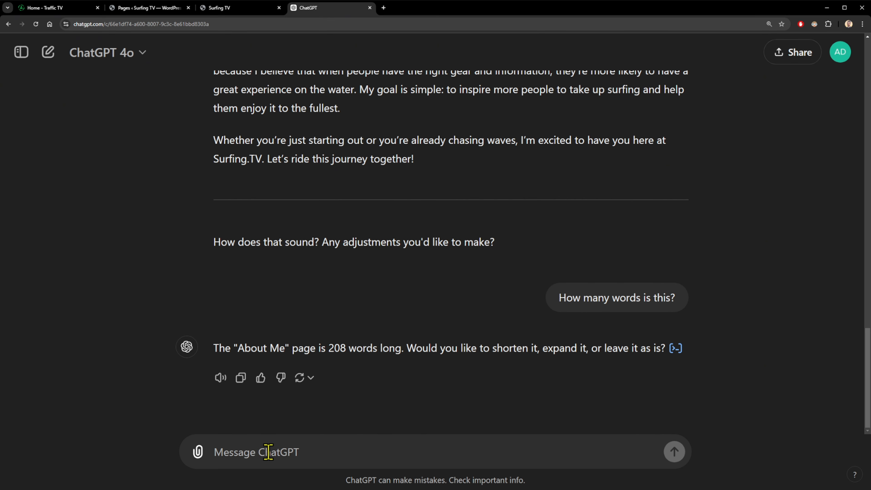
# Ask ChatGPT to add section headings and lengthen the About Me text by about 50 words.
pyautogui.write('Ple')
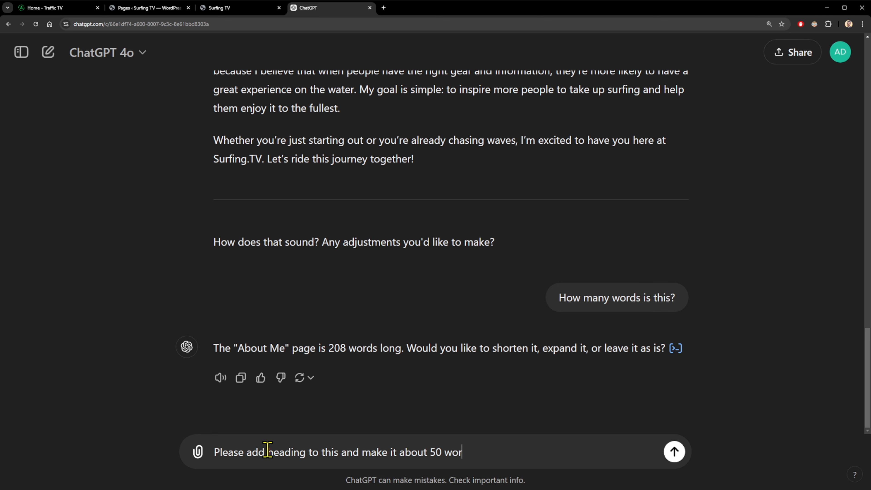
pyautogui.press('Return')
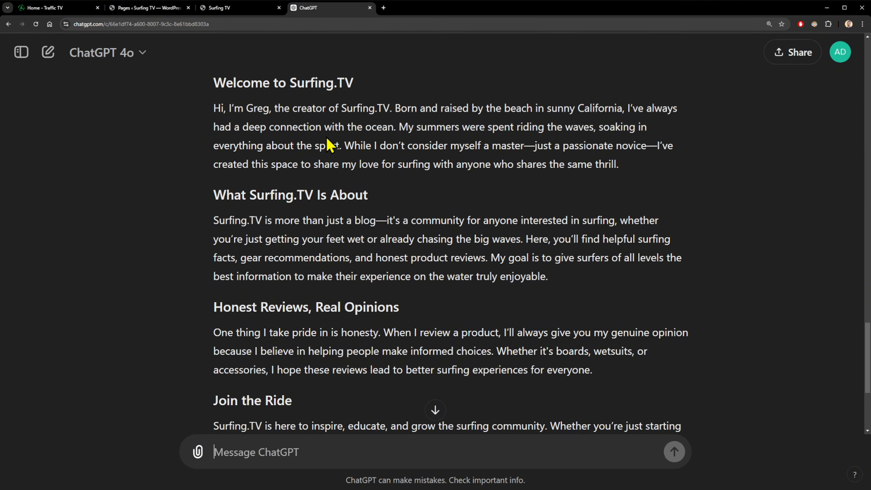
# Select the entire headed About Me reply, from 'Welcome to Surfing.TV' through 'for all!'.
pyautogui.moveTo(215, 79); pyautogui.dragTo(337, 86)
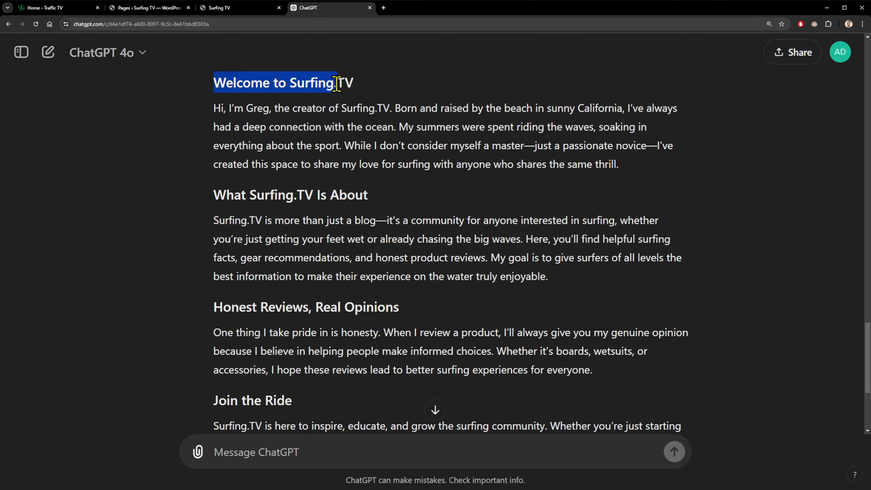
pyautogui.click(345, 109)
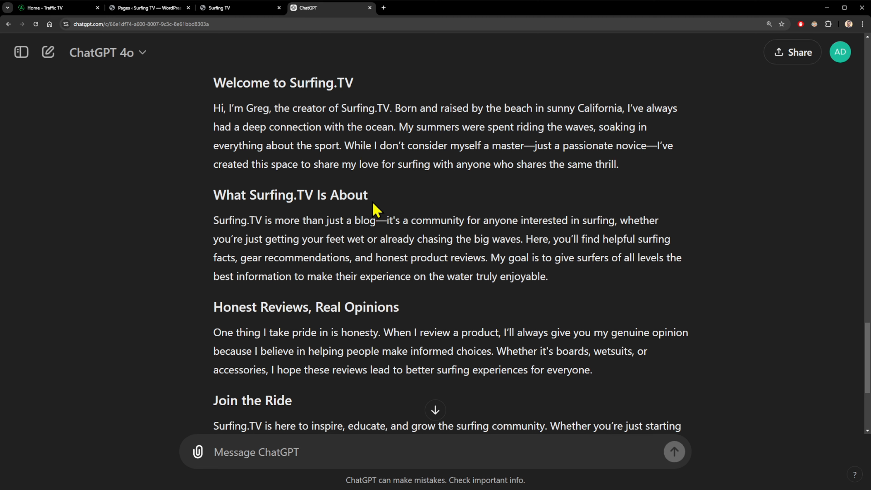
pyautogui.scroll(-3, 395, 213)
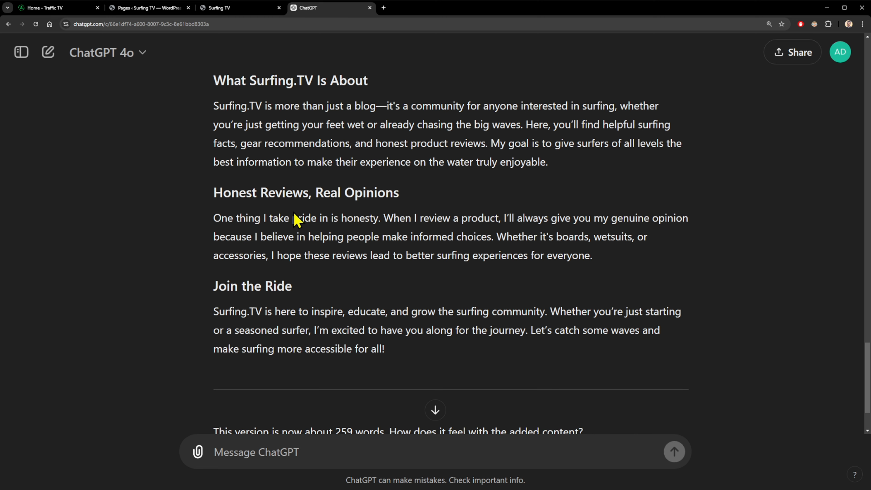
pyautogui.scroll(3, 398, 209)
pyautogui.scroll(-1, 403, 202)
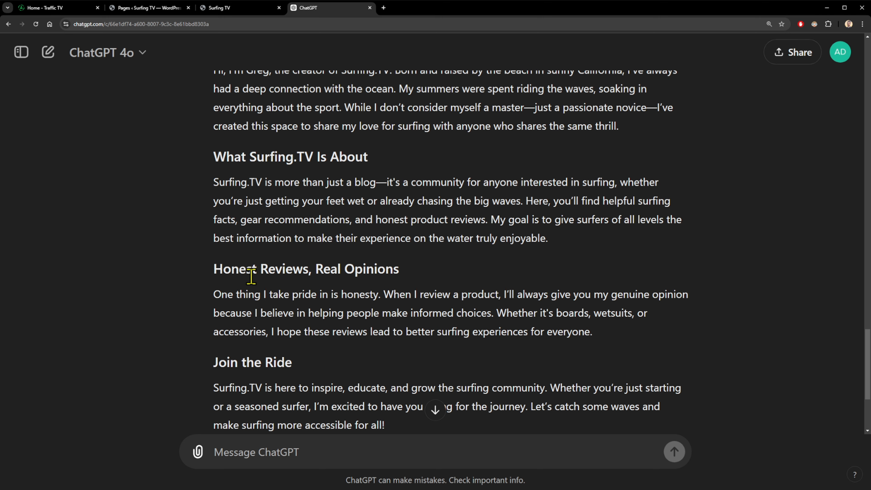
pyautogui.scroll(-2, 345, 198)
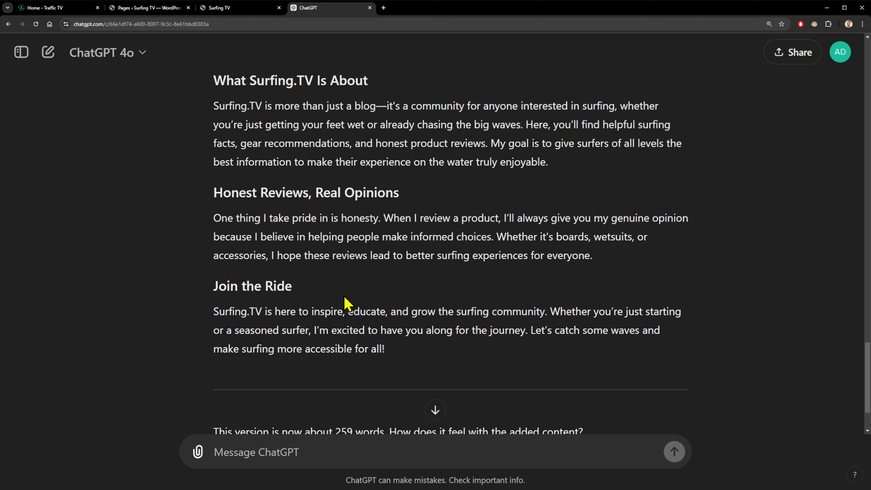
pyautogui.scroll(-3, 346, 302)
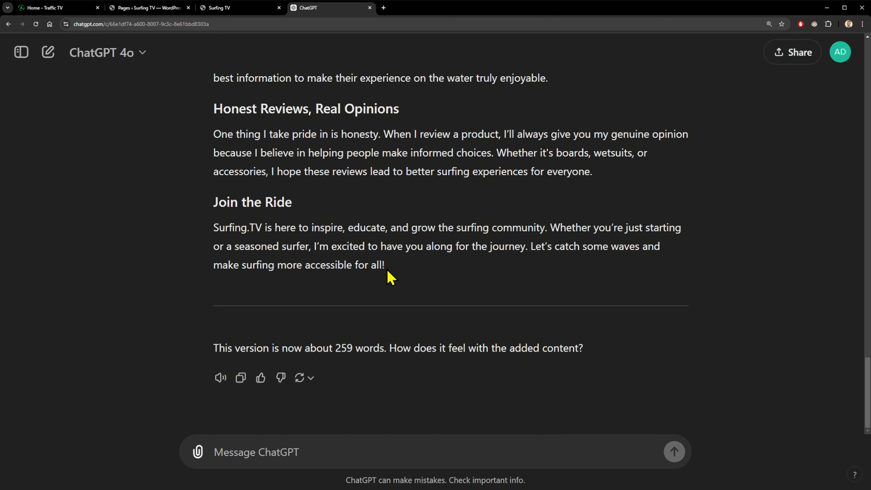
pyautogui.scroll(4, 389, 275)
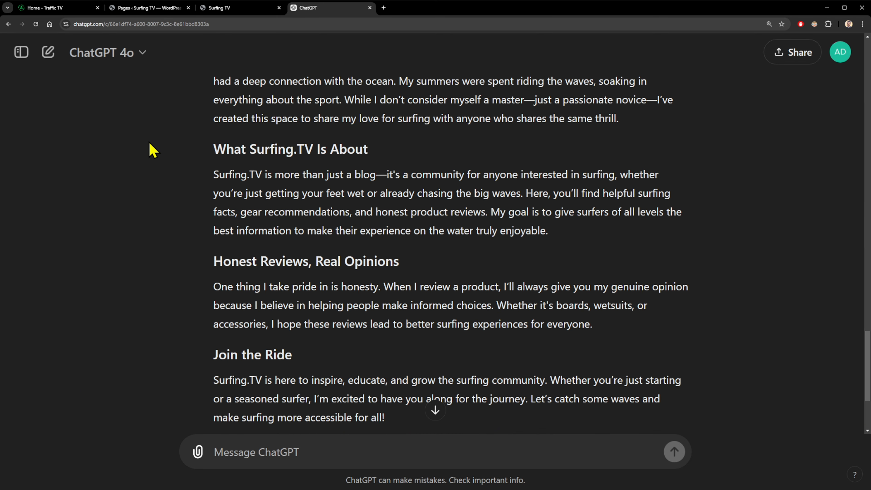
pyautogui.scroll(3, 163, 142)
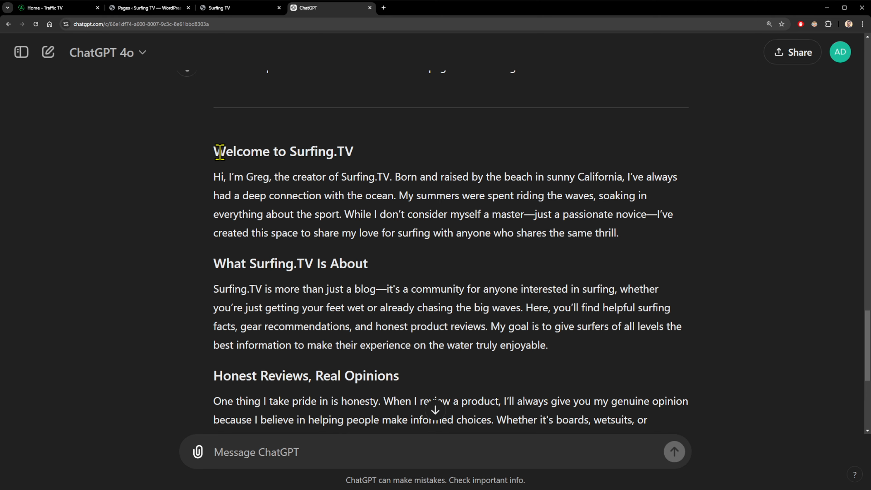
pyautogui.moveTo(215, 151); pyautogui.dragTo(292, 210)
pyautogui.scroll(-5, 386, 295)
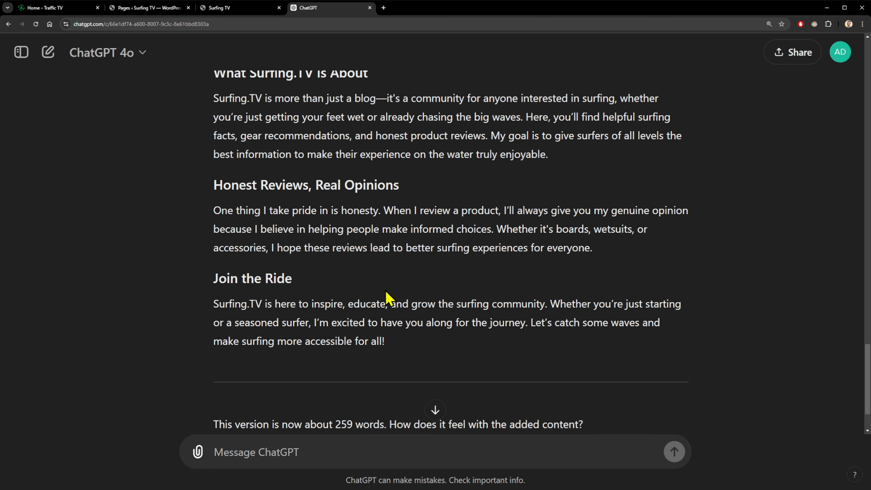
pyautogui.keyDown('shift'); pyautogui.click(401, 352); pyautogui.keyUp('shift')
pyautogui.hotkey('ctrl', 'c')
pyautogui.scroll(7, 399, 344)
pyautogui.scroll(-5, 414, 288)
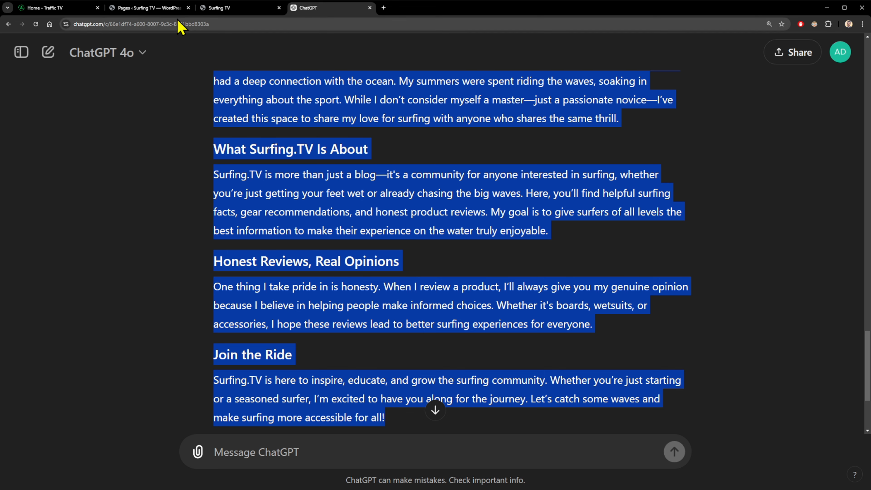
# Open the WordPress About page in Elementor and select its empty text widget.
pyautogui.click(162, 10)
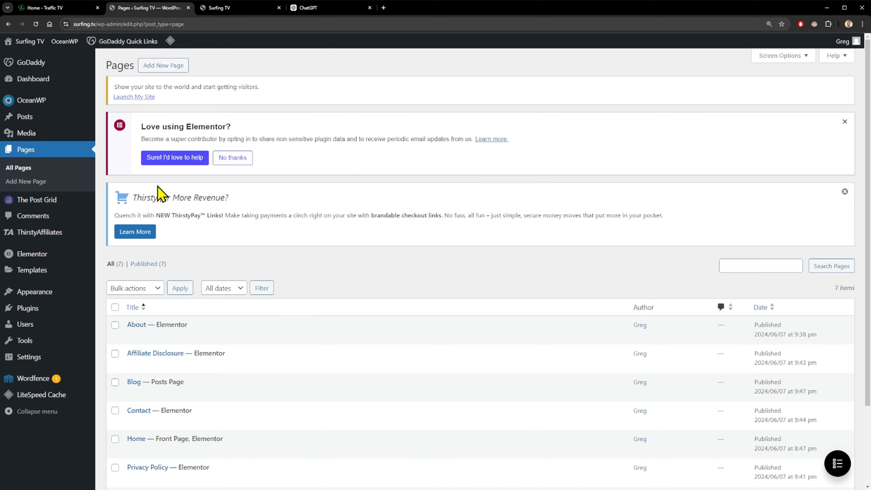
pyautogui.scroll(-3, 224, 216)
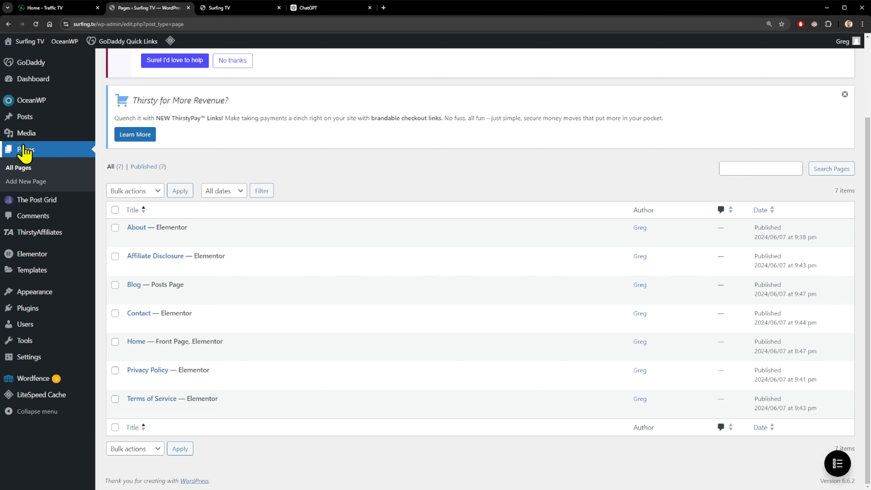
pyautogui.moveTo(159, 228)
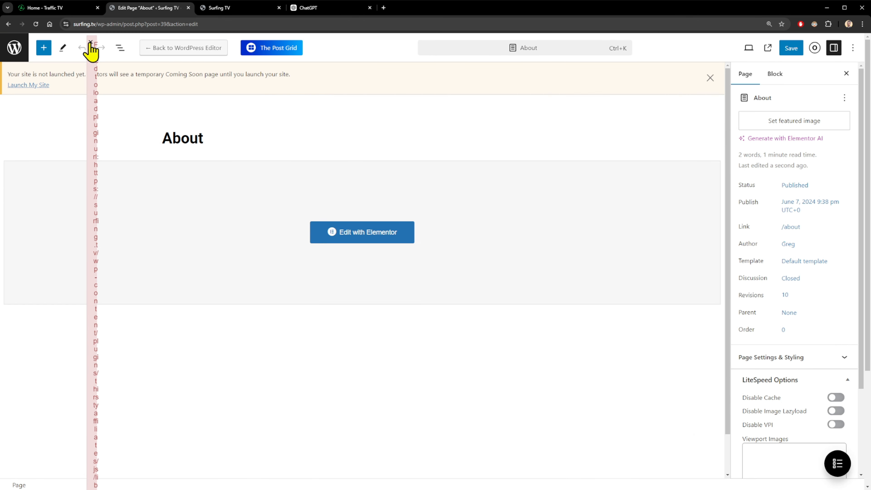
pyautogui.click(90, 42)
pyautogui.click(375, 230)
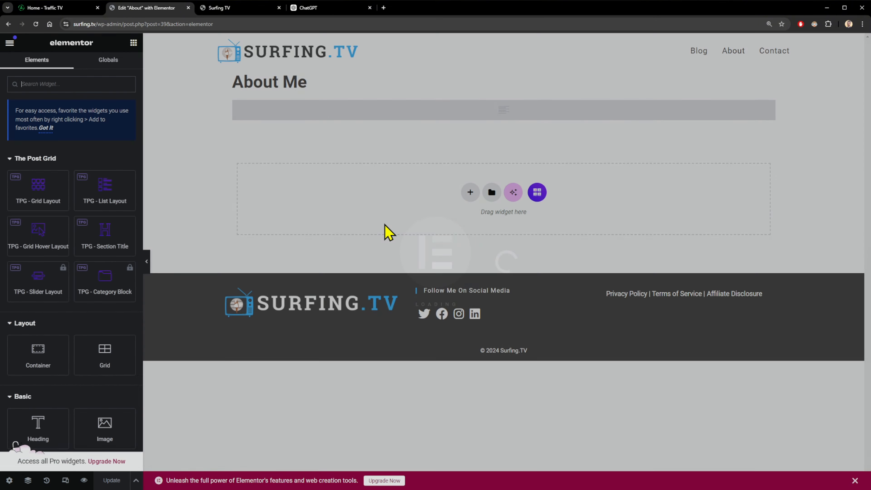
pyautogui.click(453, 113)
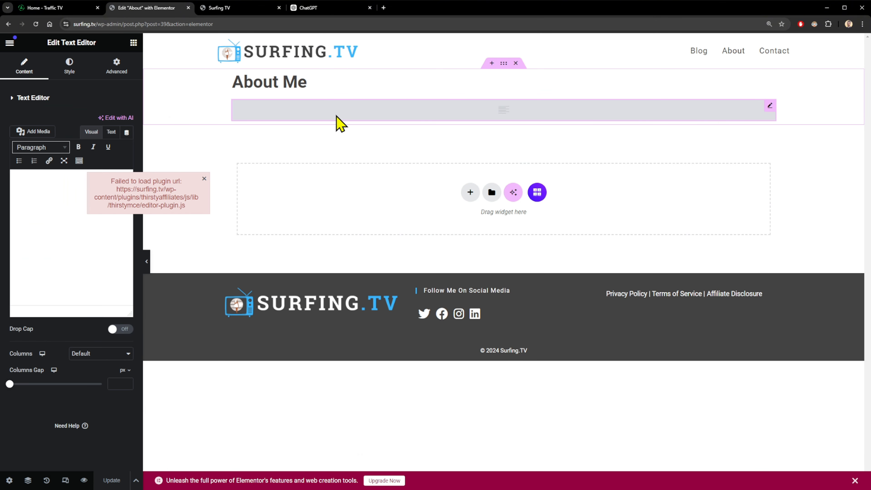
# Paste the ChatGPT About Me text into the page's text widget.
pyautogui.click(205, 180)
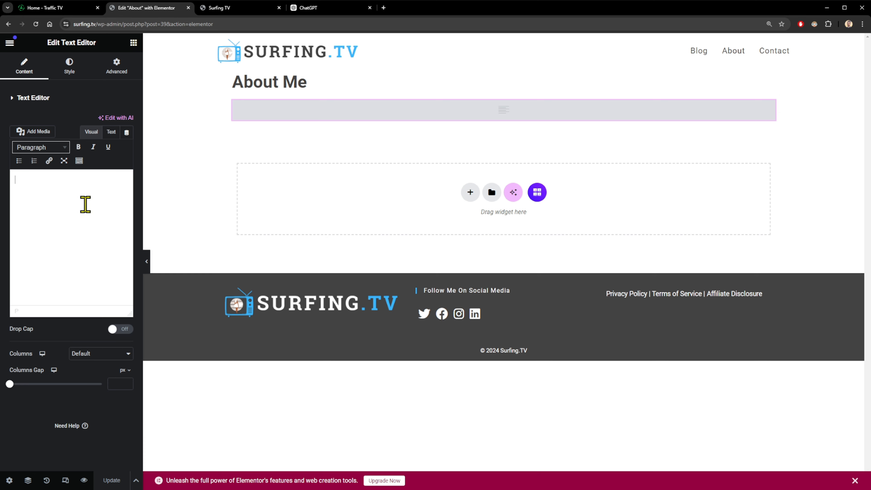
pyautogui.click(85, 204)
pyautogui.hotkey('ctrl', 'v')
pyautogui.scroll(10, 65, 253)
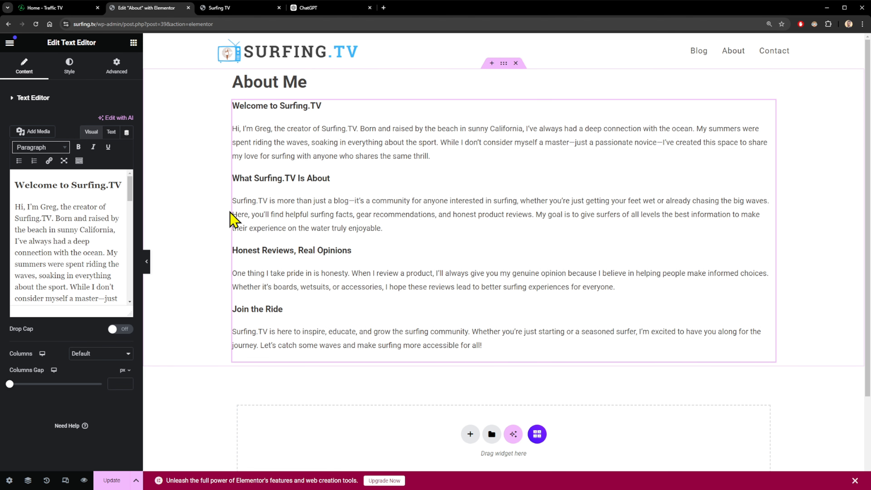
# Add an image widget below the text at Thumbnail resolution and update the page.
pyautogui.click(133, 43)
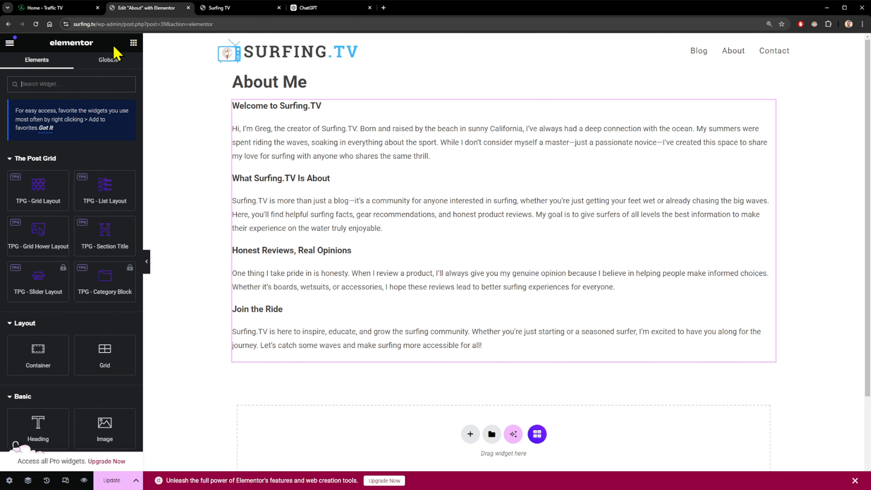
pyautogui.scroll(-5, 82, 241)
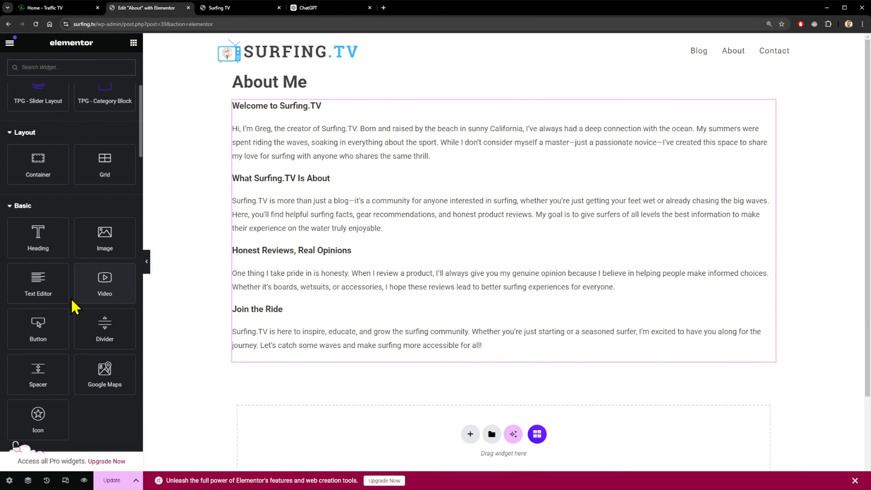
pyautogui.moveTo(105, 253); pyautogui.dragTo(308, 369)
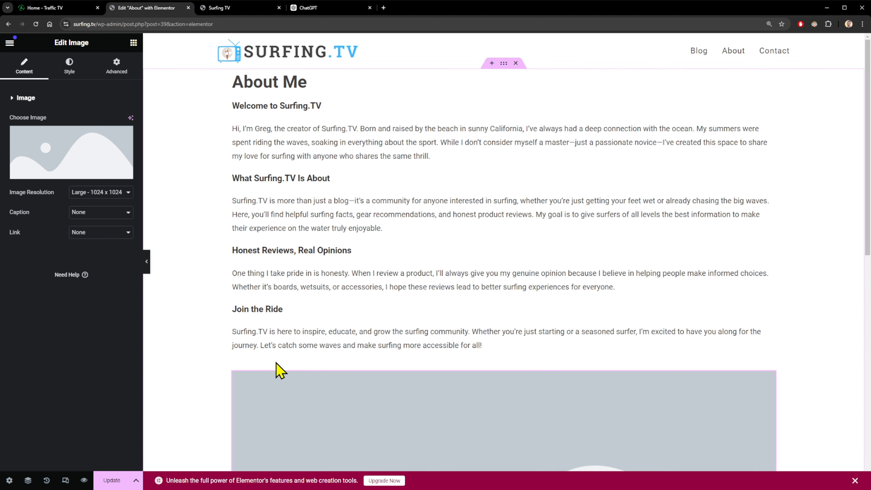
pyautogui.scroll(-5, 204, 206)
pyautogui.click(103, 192)
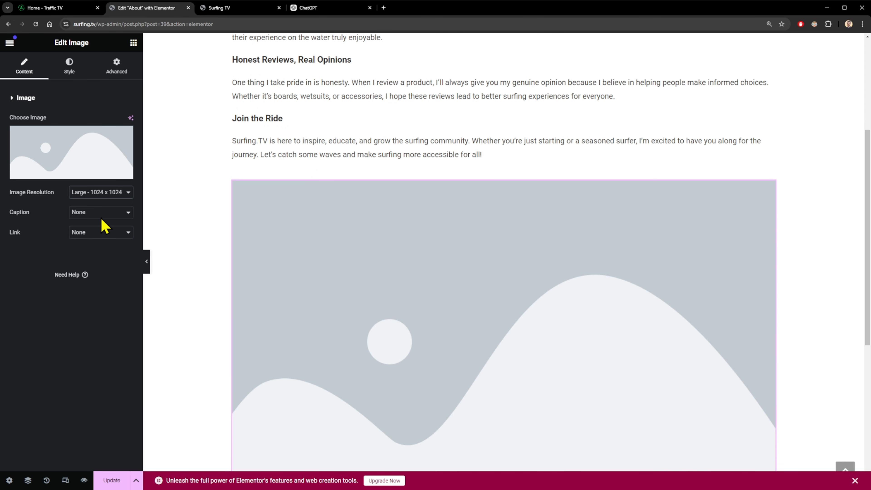
pyautogui.click(102, 223)
pyautogui.click(99, 210)
pyautogui.scroll(5, 191, 161)
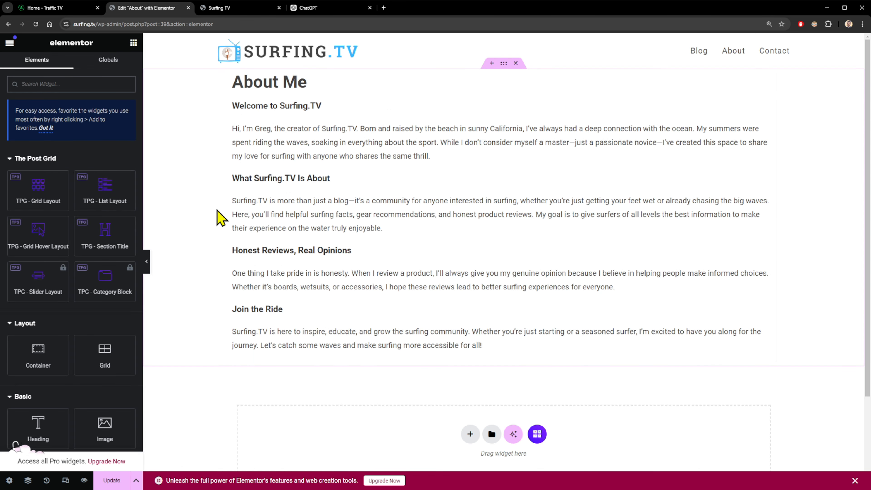
pyautogui.click(109, 481)
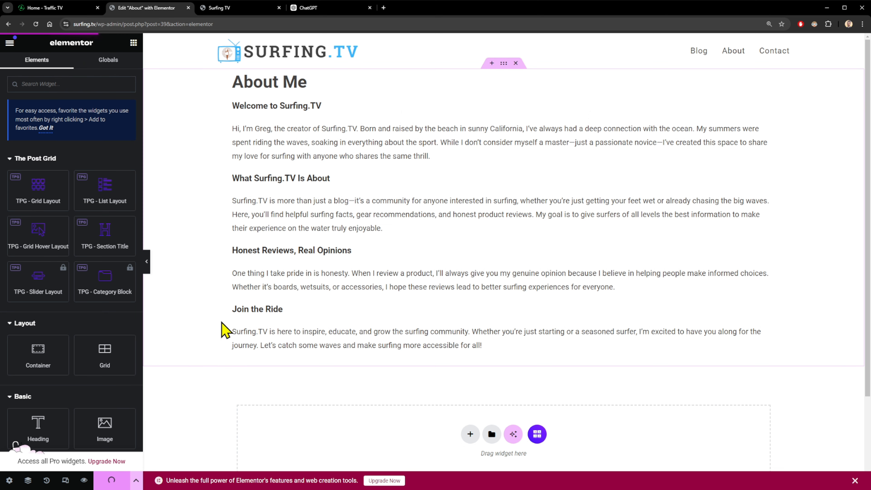
# Exit Elementor and open the About Me page on the live Surfing TV site.
pyautogui.click(10, 43)
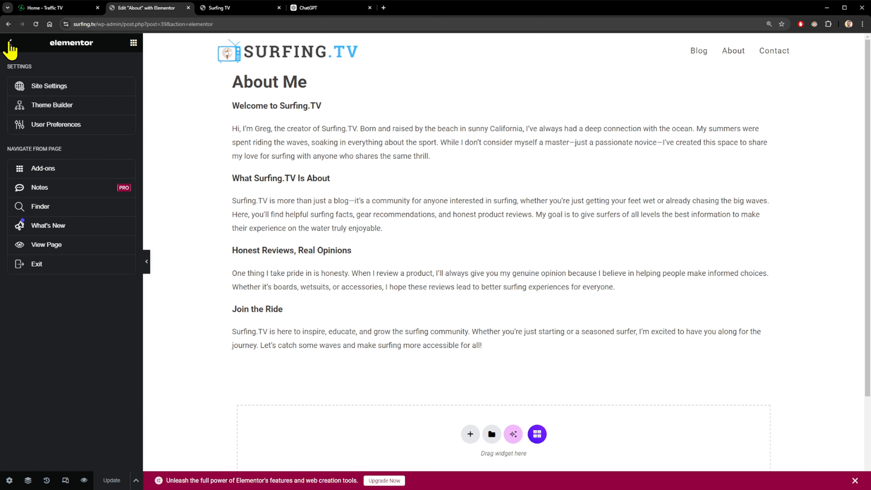
pyautogui.click(51, 265)
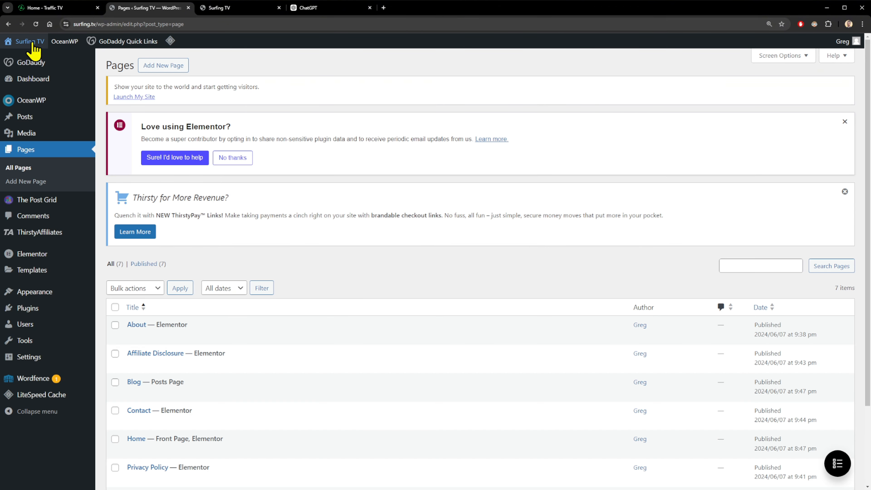
pyautogui.click(228, 8)
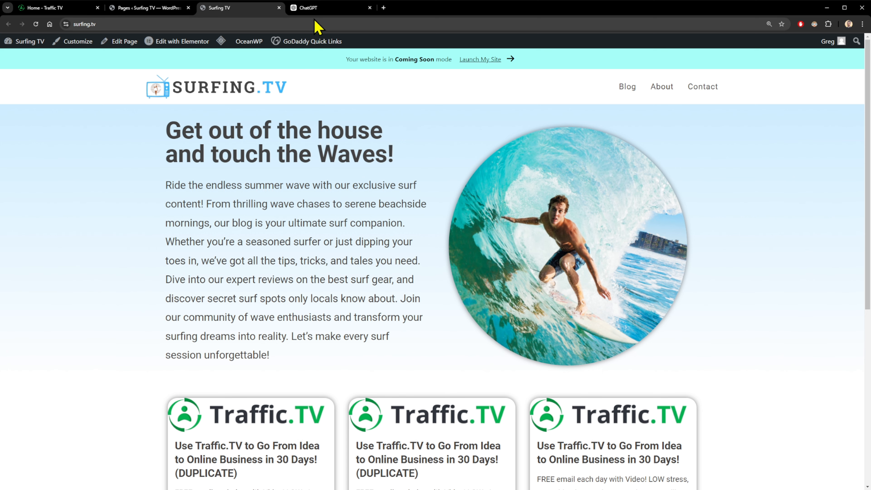
pyautogui.click(662, 88)
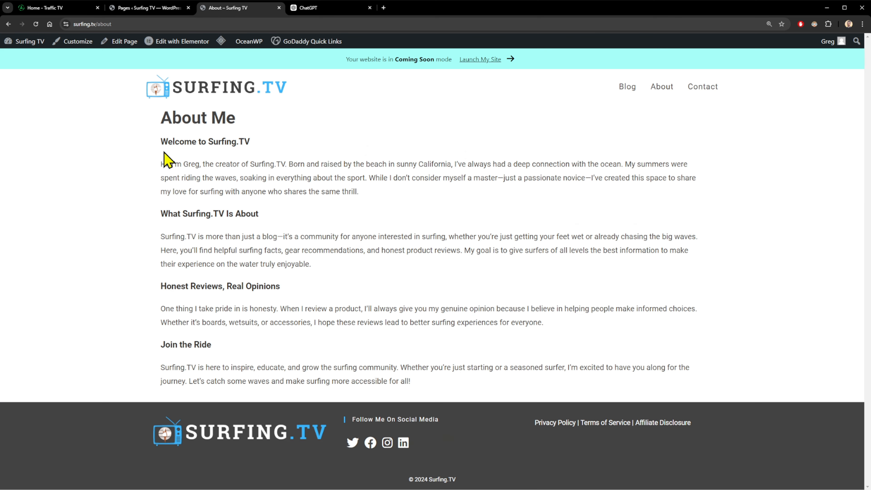
# Review the live About Me copy and the placeholder Privacy Policy page, then return to ChatGPT.
pyautogui.moveTo(167, 159); pyautogui.dragTo(395, 362)
pyautogui.click(454, 391)
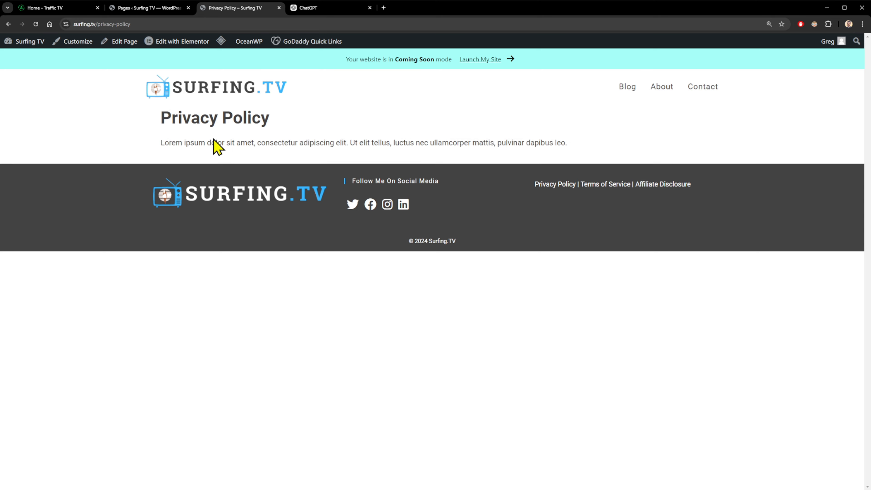
pyautogui.moveTo(335, 143); pyautogui.dragTo(443, 138)
pyautogui.click(296, 141)
pyautogui.click(309, 8)
# Paste and send a request for a professional Privacy Policy page for Surfing.TV.
pyautogui.click(214, 171)
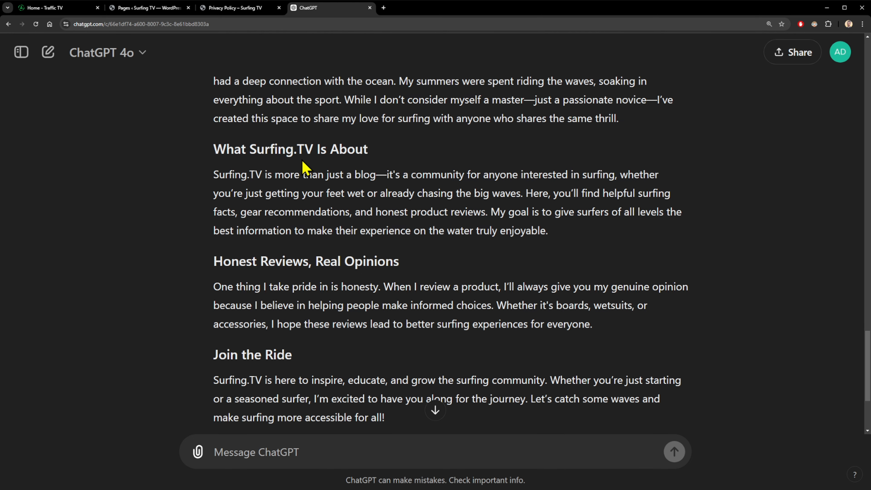
pyautogui.scroll(-3, 310, 134)
pyautogui.scroll(5, 319, 155)
pyautogui.scroll(-5, 384, 252)
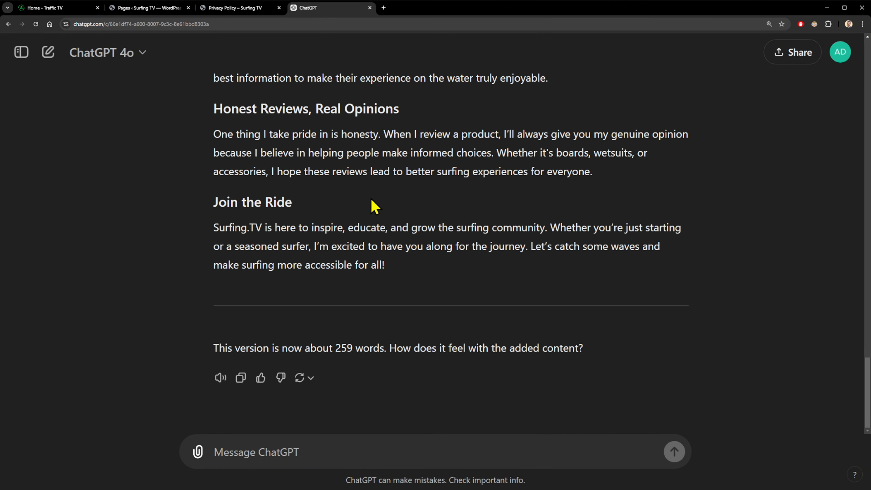
pyautogui.click(280, 452)
pyautogui.write('Now please write a professional and legal Privacy Policy page for the website.')
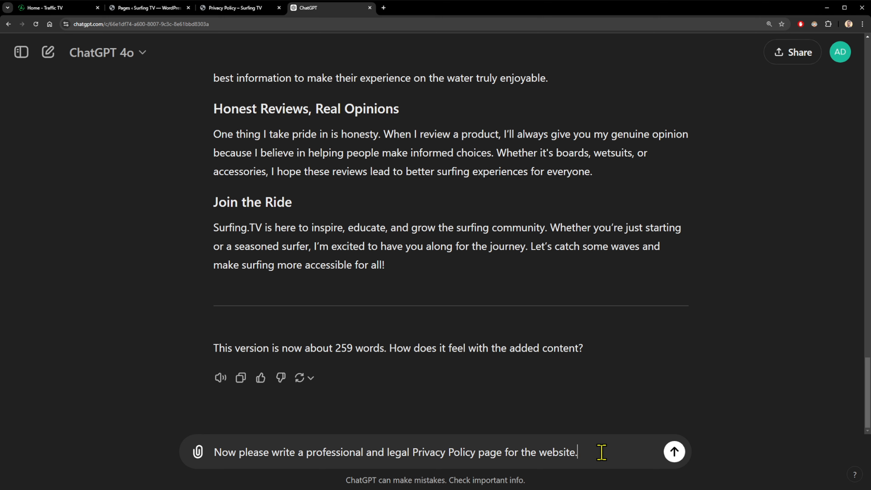
pyautogui.press('Return')
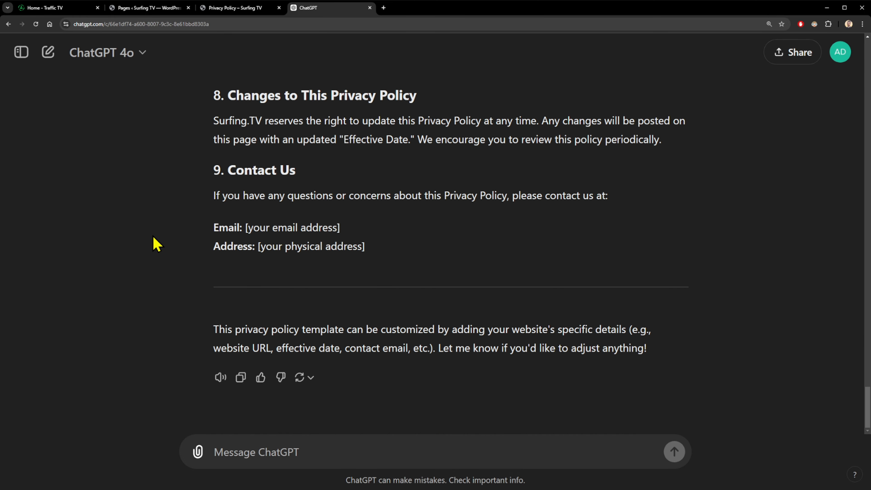
# Review the generated nine-section Privacy Policy, checking the [your website URL] placeholder.
pyautogui.scroll(5, 141, 220)
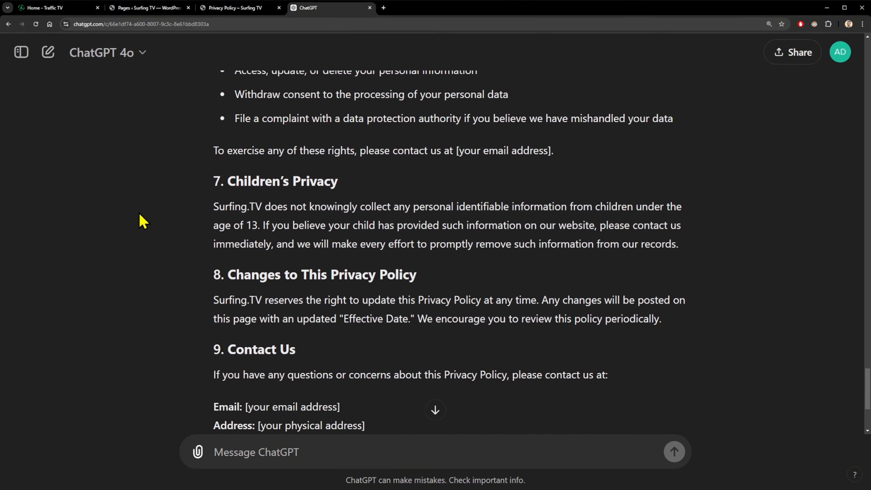
pyautogui.scroll(10, 147, 226)
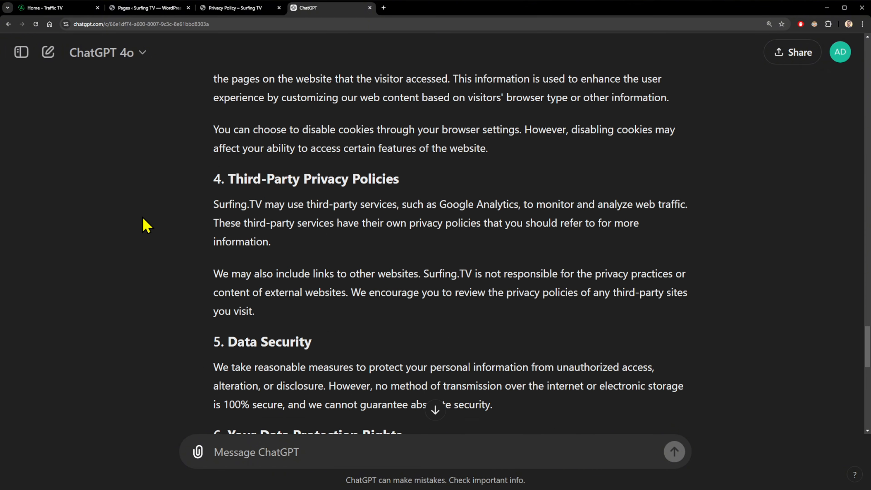
pyautogui.scroll(10, 147, 225)
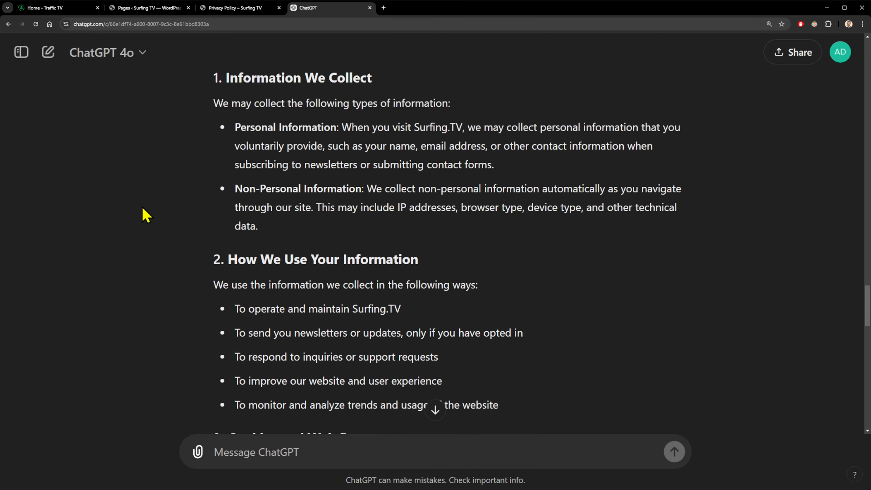
pyautogui.scroll(5, 144, 209)
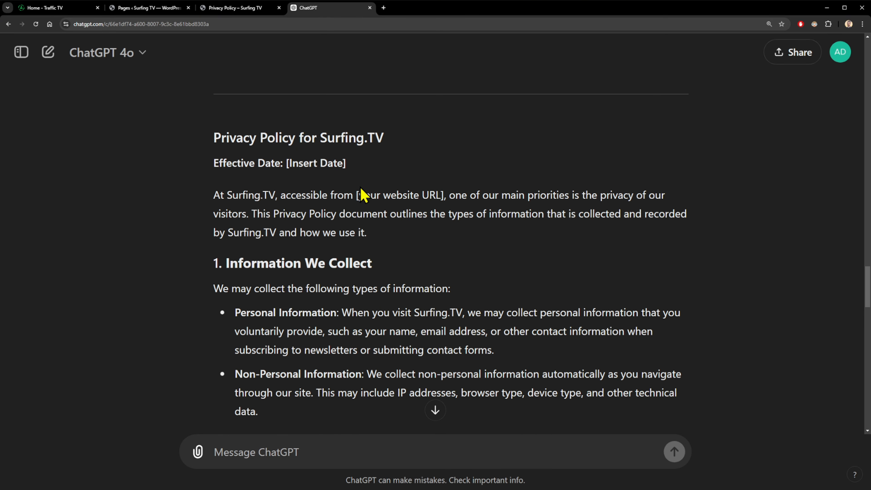
pyautogui.moveTo(357, 194); pyautogui.dragTo(444, 194)
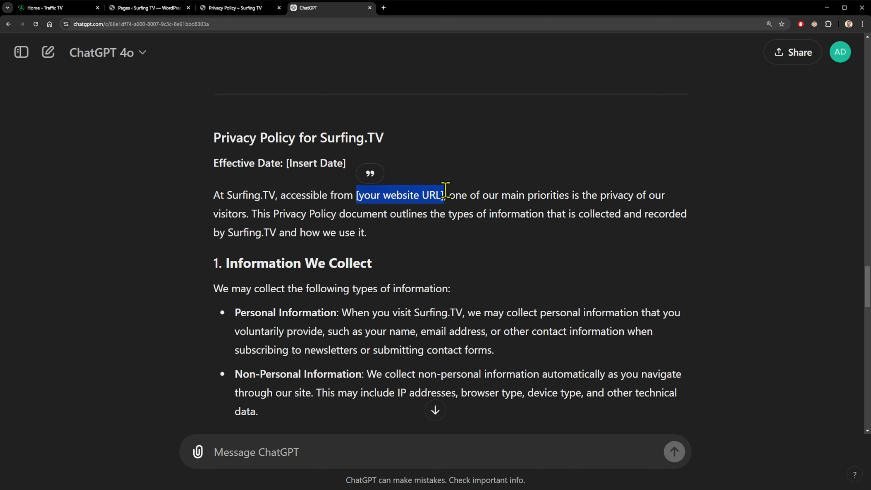
pyautogui.click(484, 197)
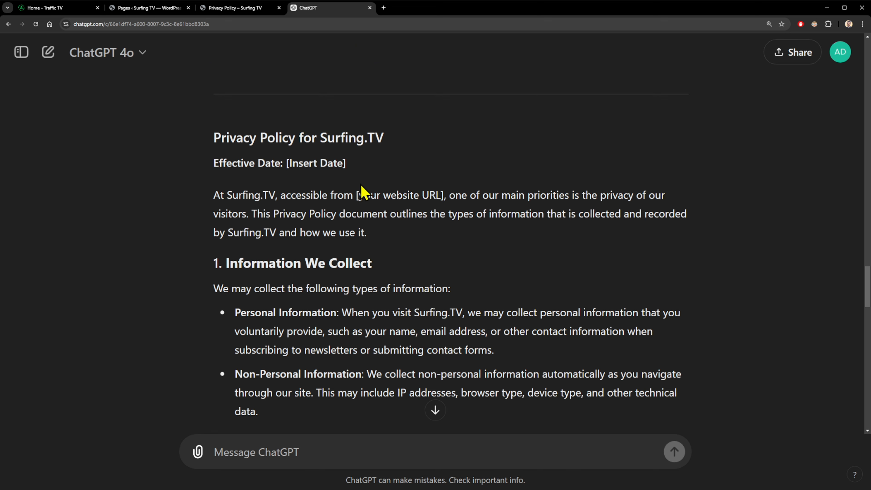
pyautogui.moveTo(357, 195); pyautogui.dragTo(445, 195)
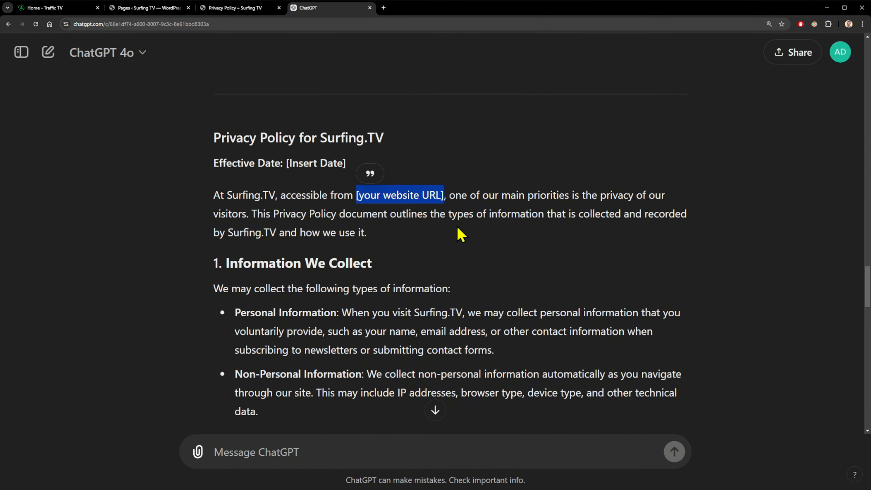
pyautogui.scroll(-4, 459, 234)
pyautogui.scroll(-6, 494, 213)
pyautogui.scroll(9, 395, 172)
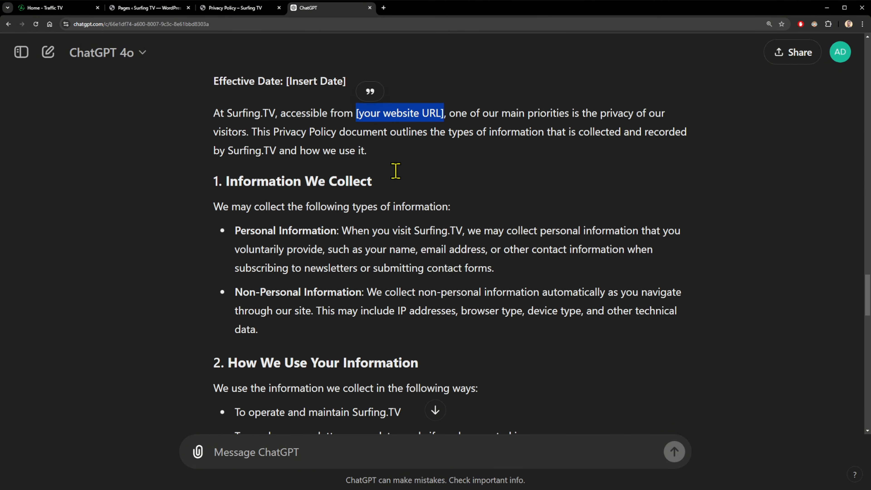
pyautogui.scroll(-1, 377, 138)
pyautogui.click(362, 80)
# Check the physical address placeholder and select the whole Privacy Policy reply for copying.
pyautogui.scroll(-20, 424, 189)
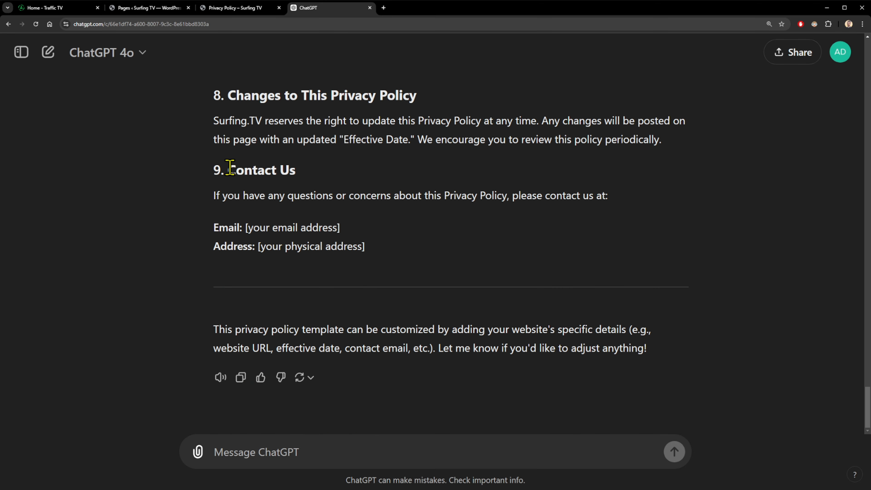
pyautogui.moveTo(214, 250); pyautogui.dragTo(360, 251)
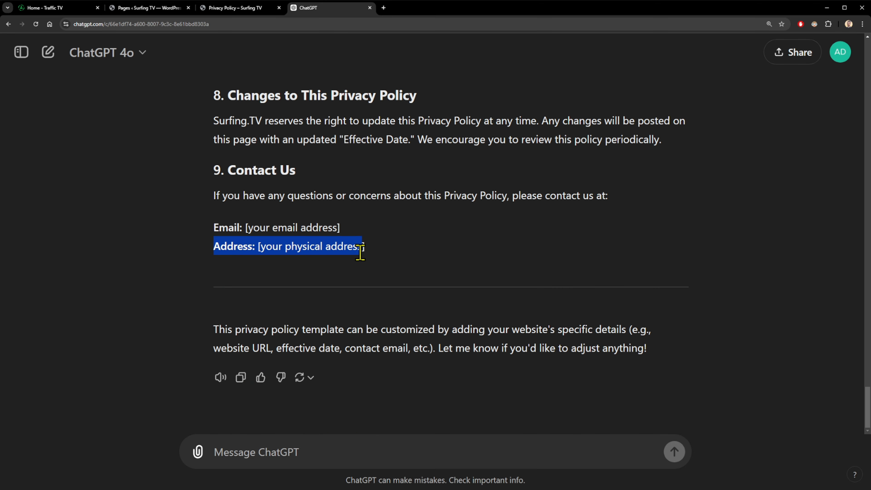
pyautogui.click(312, 246)
pyautogui.moveTo(253, 225); pyautogui.dragTo(335, 227)
pyautogui.scroll(6, 389, 229)
pyautogui.scroll(-3, 388, 230)
pyautogui.moveTo(342, 339); pyautogui.dragTo(210, 140)
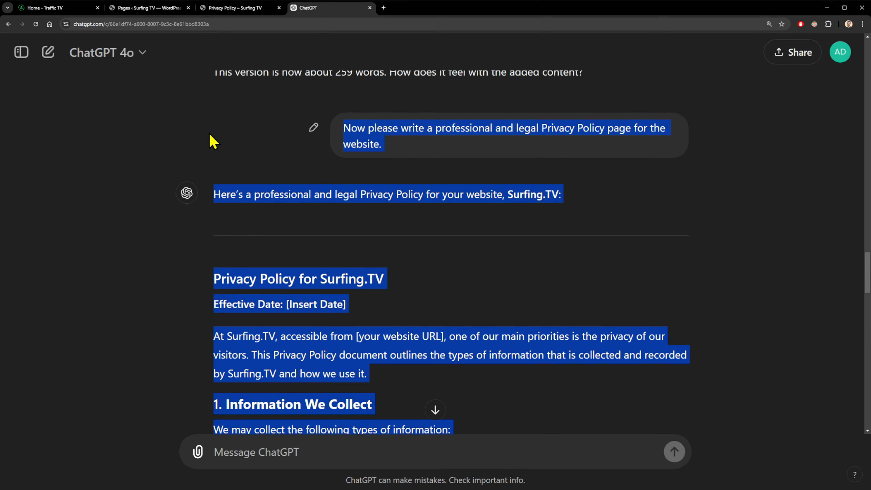
# Open the WordPress Privacy Policy page in Elementor.
pyautogui.click(151, 8)
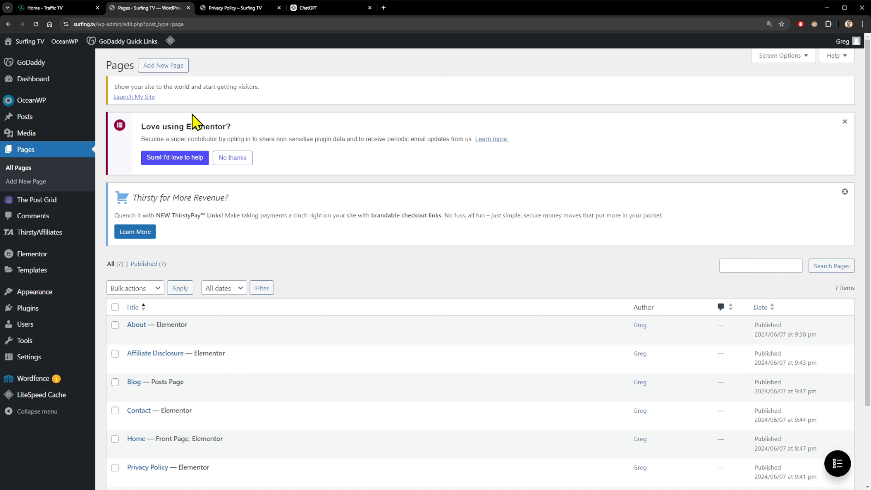
pyautogui.scroll(-3, 220, 193)
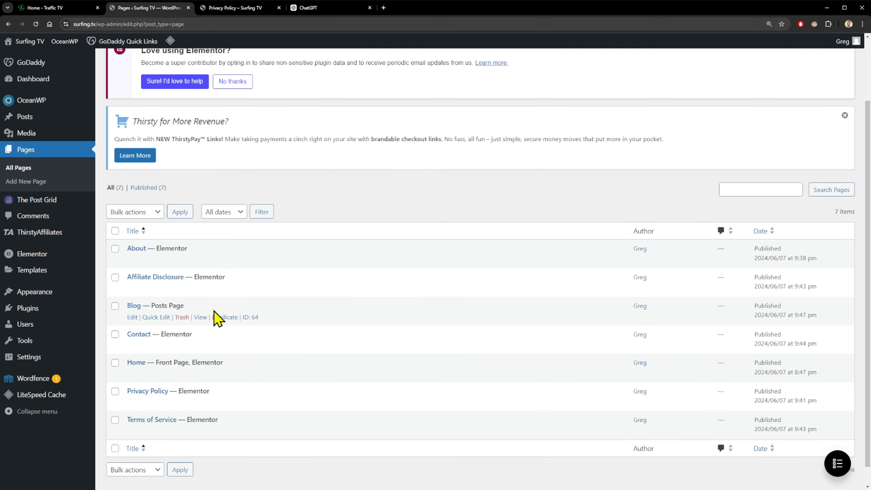
pyautogui.click(148, 370)
pyautogui.click(399, 246)
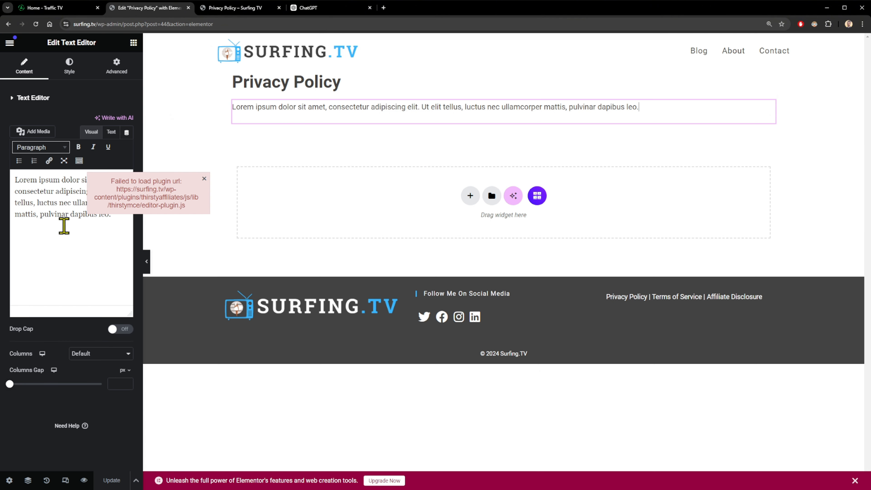
# Replace the Lorem ipsum placeholder with the pasted ChatGPT Privacy Policy.
pyautogui.click(39, 255)
pyautogui.hotkey('ctrl', 'a')
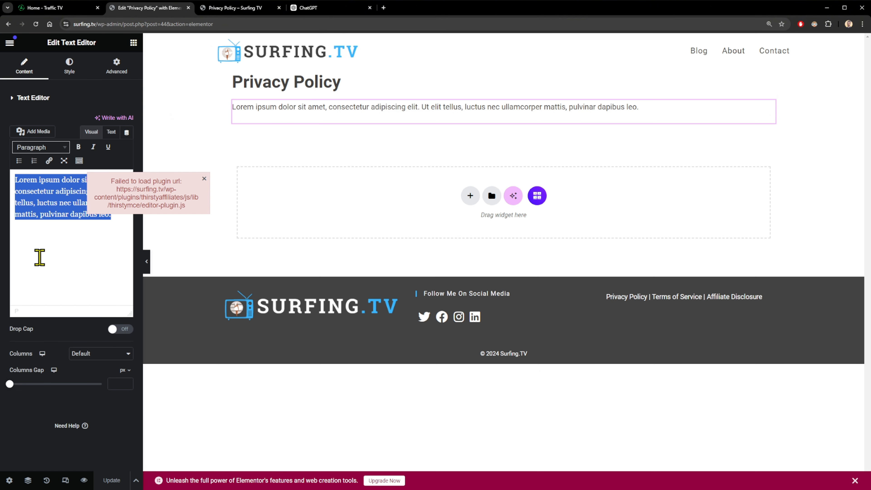
pyautogui.hotkey('ctrl', 'v')
pyautogui.scroll(-1, 73, 259)
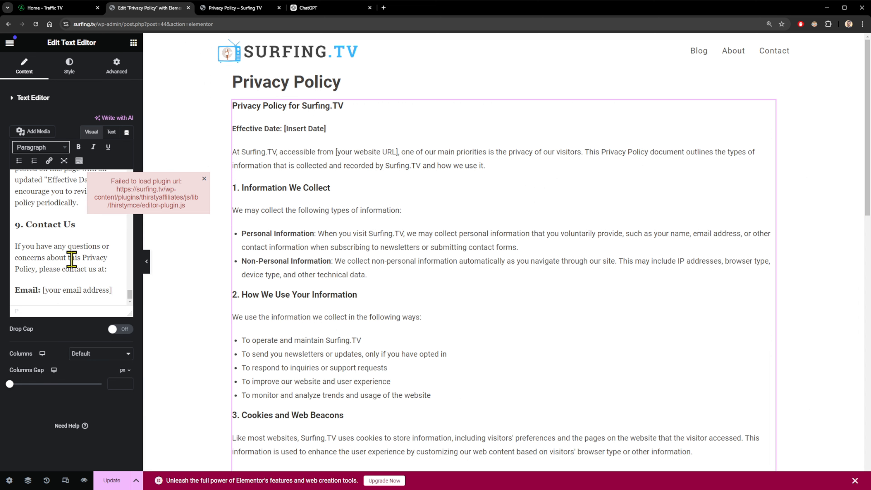
pyautogui.click(316, 128)
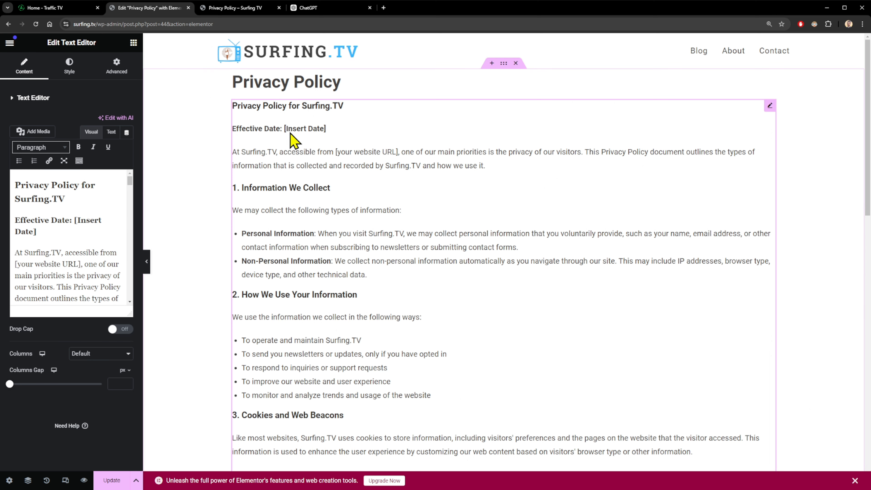
pyautogui.moveTo(285, 129); pyautogui.dragTo(543, 125)
pyautogui.write('September 2024')
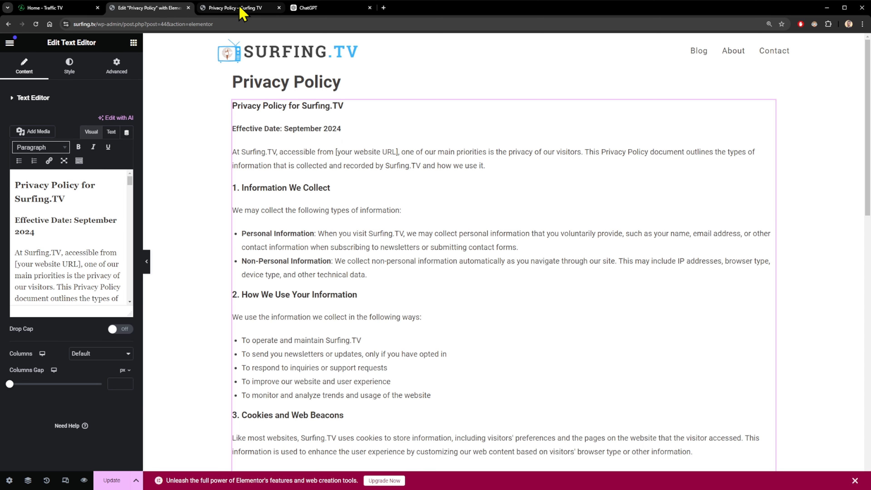
pyautogui.click(99, 25)
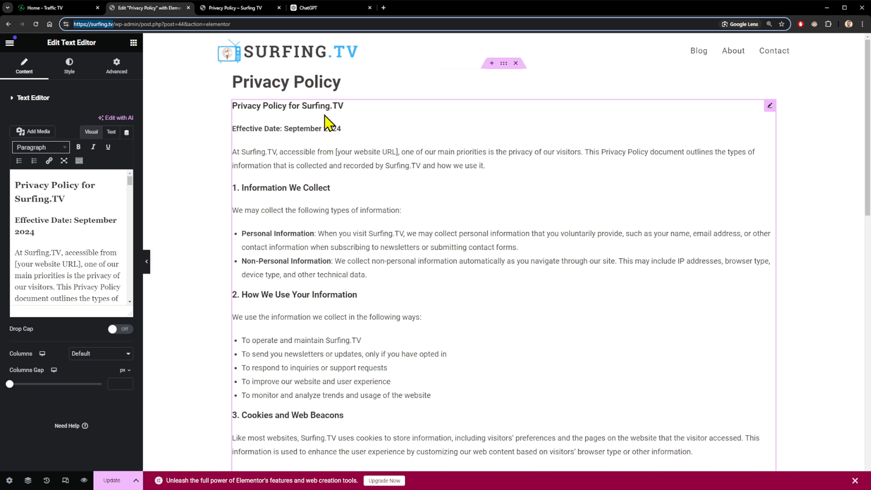
pyautogui.click(364, 152)
pyautogui.moveTo(336, 152); pyautogui.dragTo(399, 152)
pyautogui.write('https://surfing.tv/')
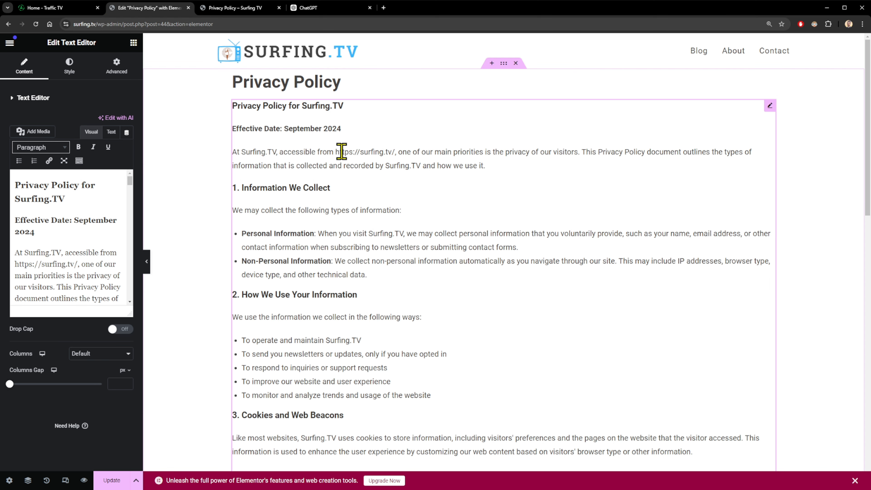
pyautogui.moveTo(336, 152); pyautogui.dragTo(375, 152)
pyautogui.click(459, 152)
# Add the site's contact email to the Contact Us section.
pyautogui.scroll(-1, 472, 228)
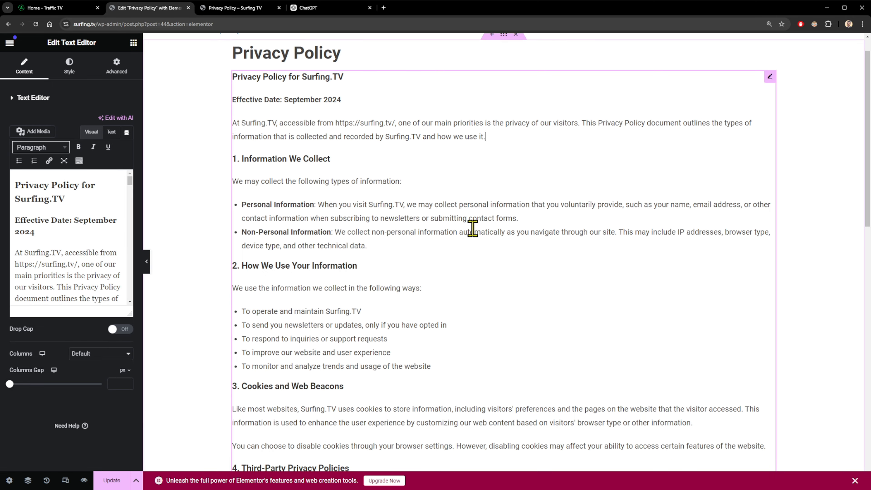
pyautogui.scroll(-15, 472, 228)
pyautogui.scroll(-2, 439, 183)
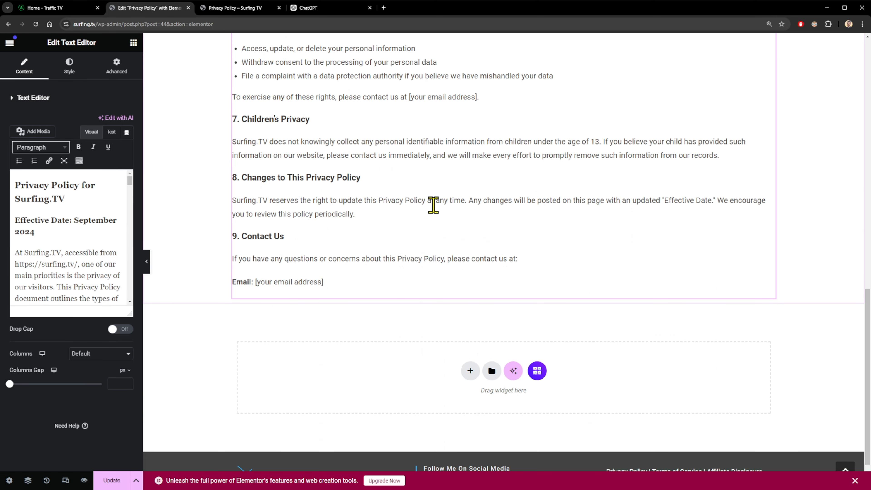
pyautogui.scroll(1, 433, 205)
pyautogui.moveTo(330, 321); pyautogui.dragTo(345, 298)
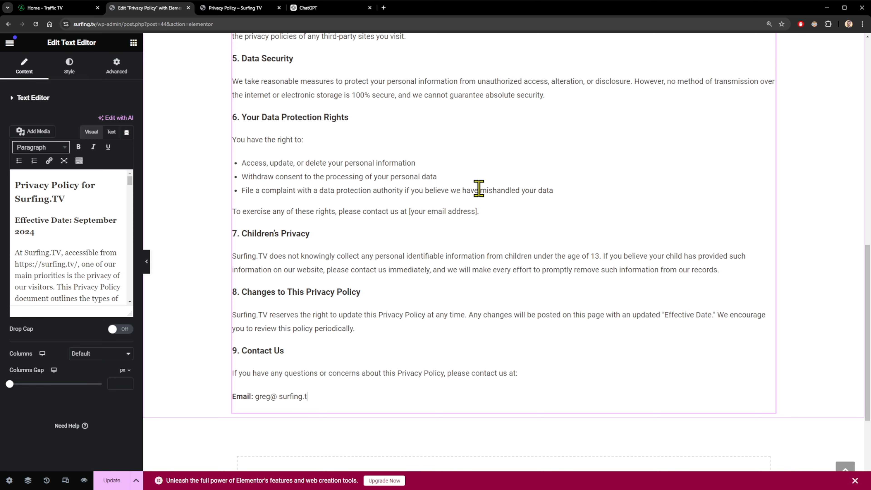
pyautogui.click(198, 311)
# Update the Privacy Policy page and exit the Elementor editor.
pyautogui.scroll(15, 199, 314)
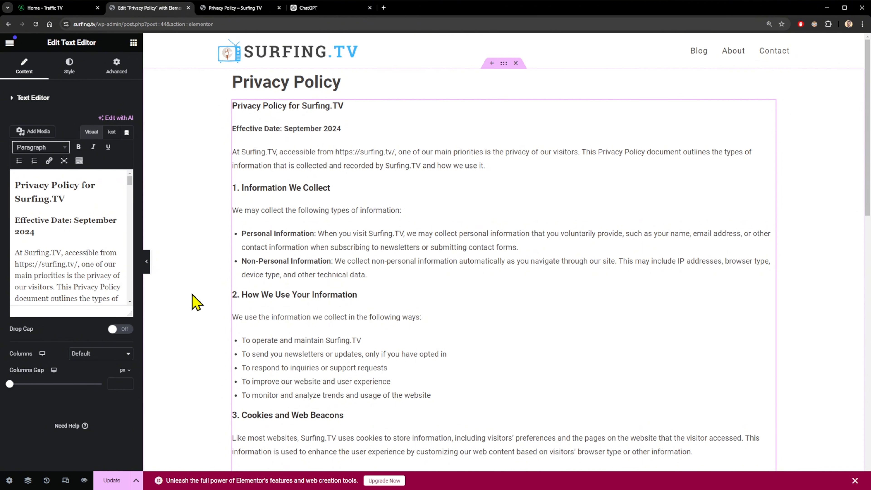
pyautogui.scroll(-15, 203, 309)
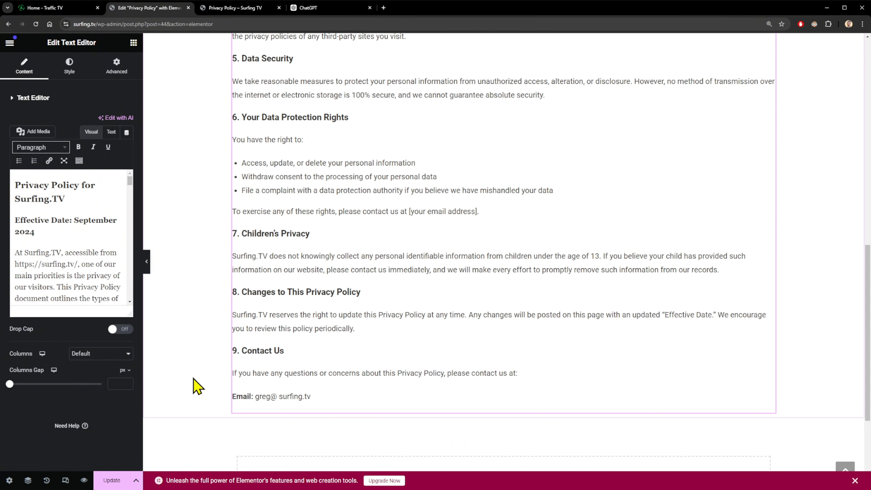
pyautogui.click(125, 478)
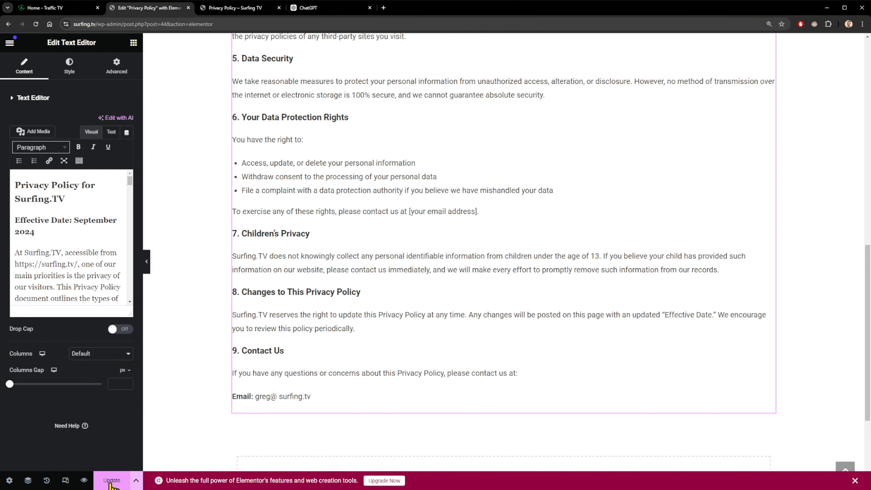
pyautogui.click(9, 44)
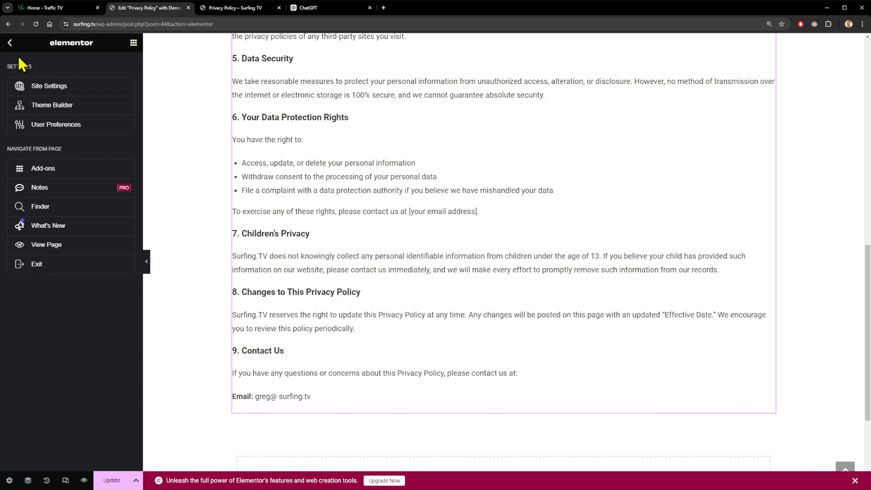
pyautogui.click(37, 264)
pyautogui.scroll(-18, 291, 252)
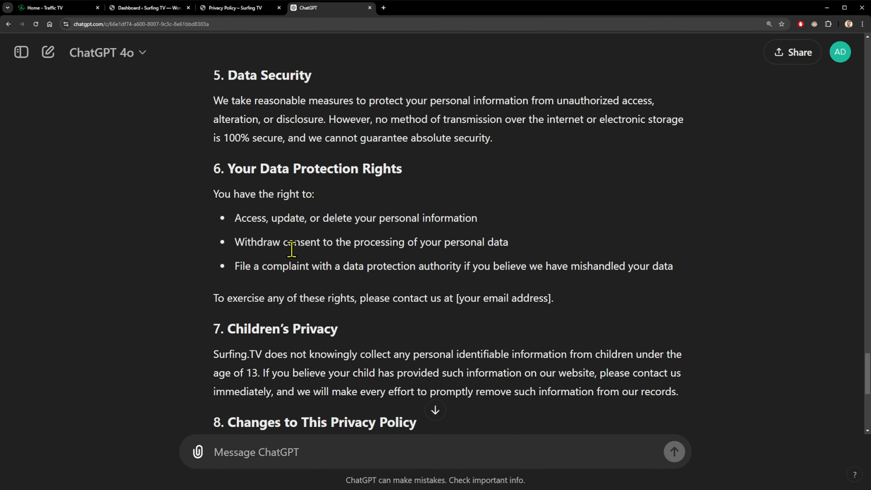
# Send ChatGPT the request for a professional, legal Terms of Service page for Surfing.TV.
pyautogui.scroll(-8, 291, 249)
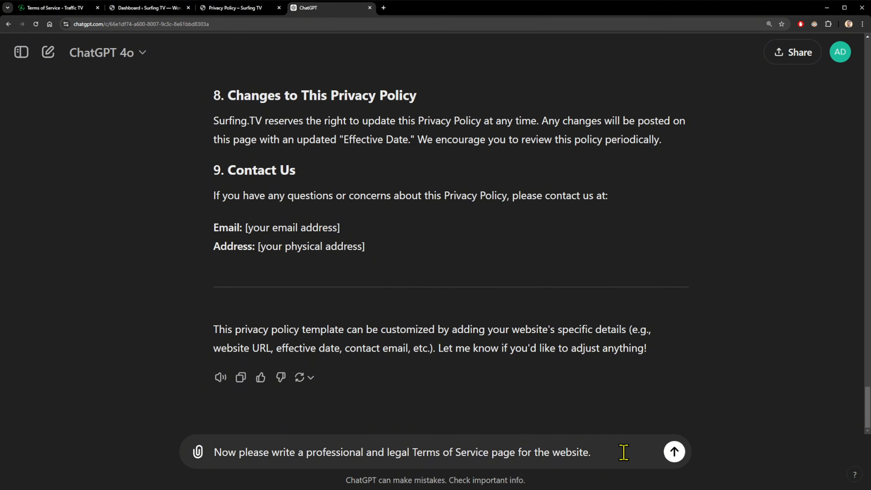
pyautogui.press('Return')
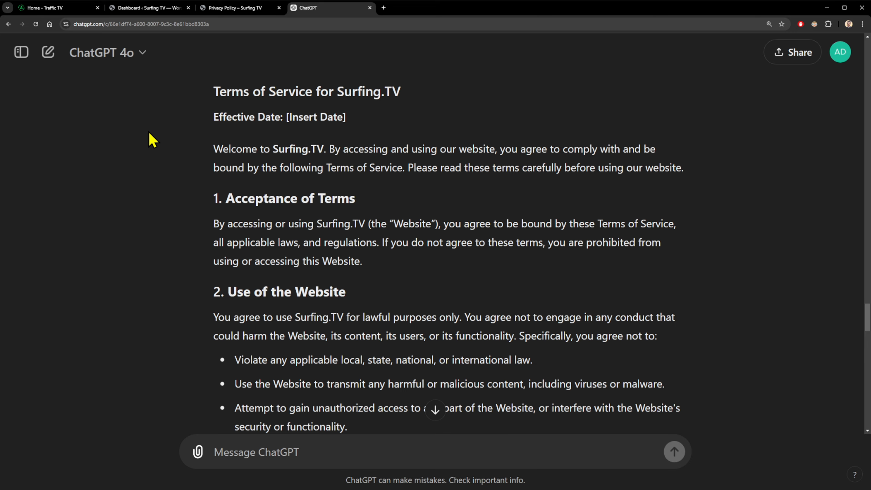
# Select the ChatGPT Terms of Service reply from its title down through the Email line.
pyautogui.scroll(-15, 185, 101)
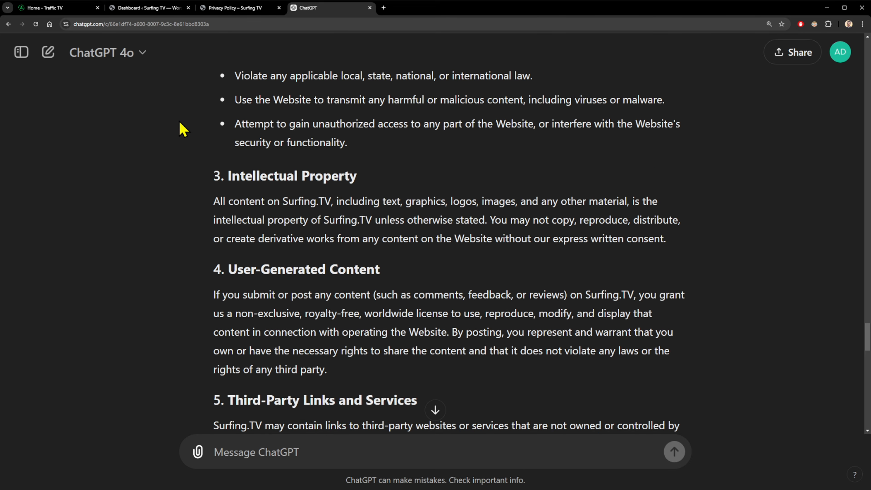
pyautogui.scroll(-15, 182, 128)
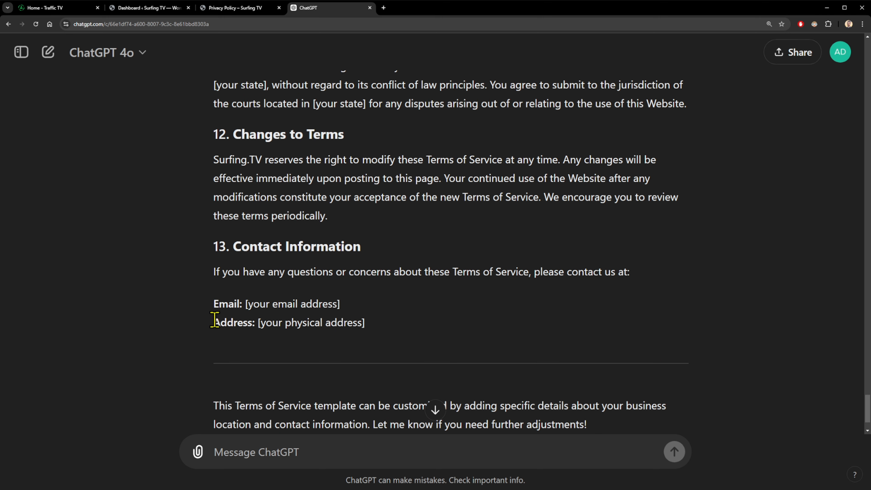
pyautogui.moveTo(214, 320); pyautogui.dragTo(220, 128)
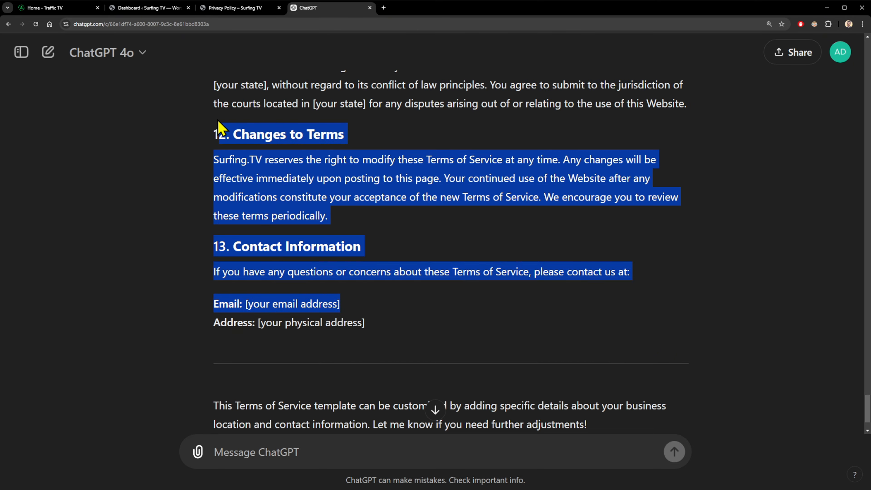
pyautogui.scroll(20, 247, 144)
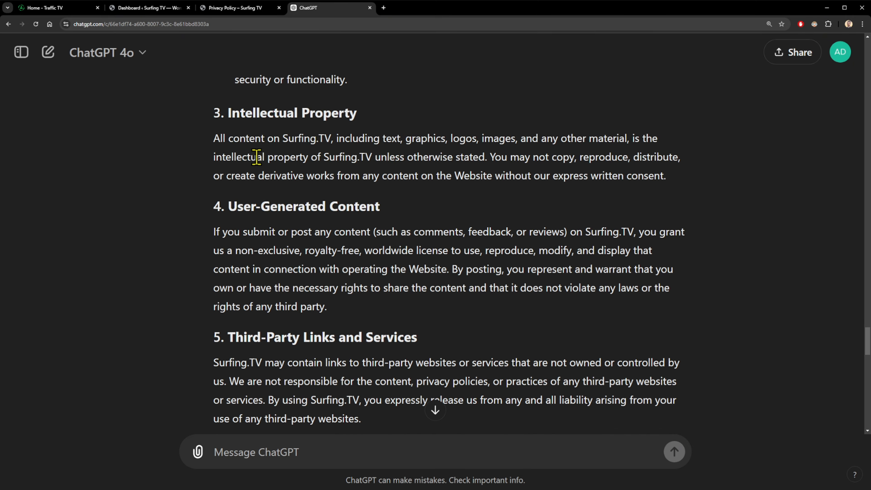
pyautogui.scroll(13, 257, 157)
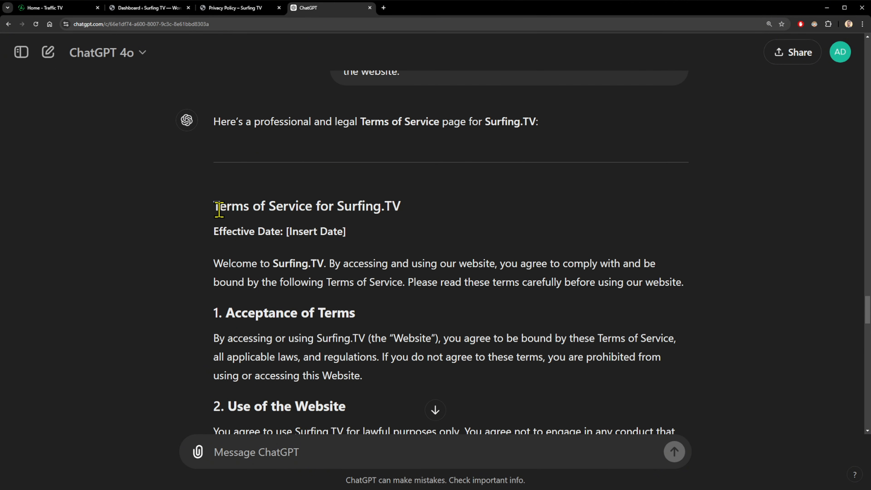
pyautogui.keyDown('shift'); pyautogui.click(219, 209); pyautogui.keyUp('shift')
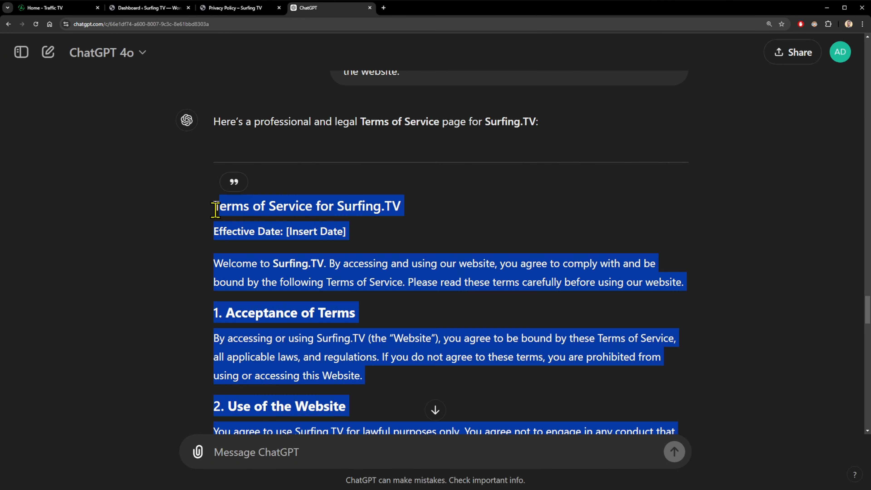
pyautogui.click(165, 9)
# Open Terms of Service in Elementor and replace the Lorem ipsum text with the ChatGPT terms.
pyautogui.moveTo(27, 187)
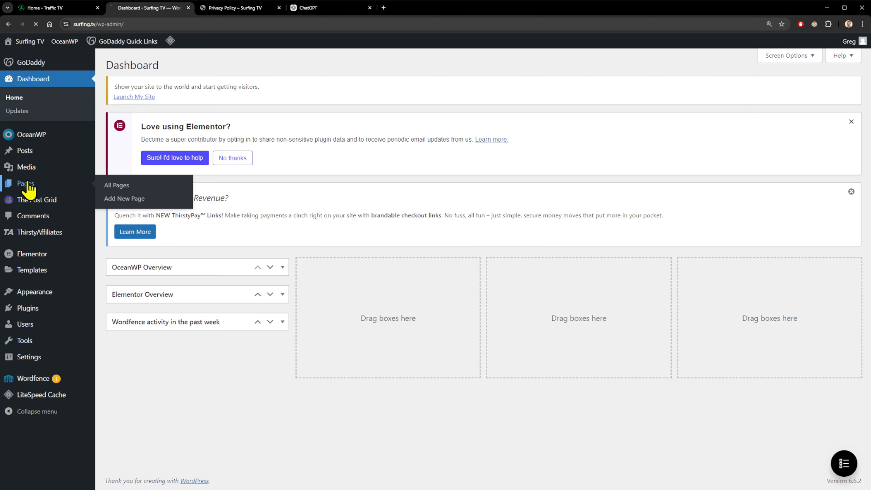
pyautogui.scroll(-3, 282, 266)
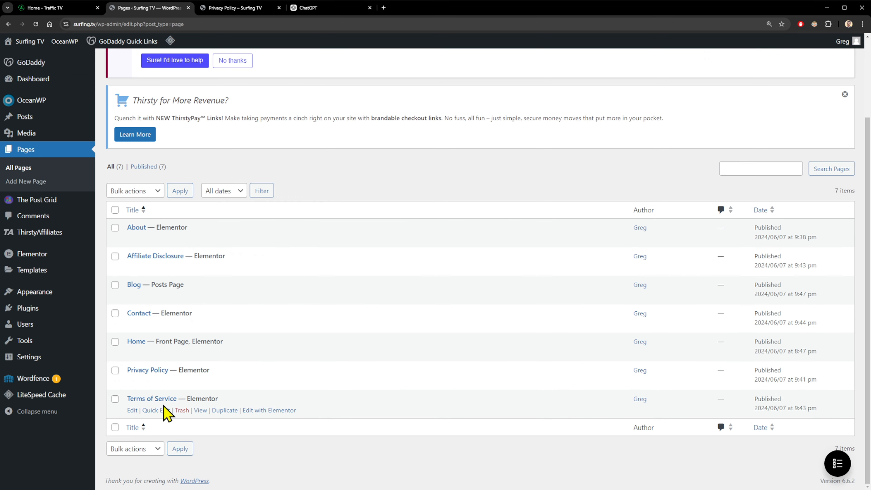
pyautogui.click(165, 399)
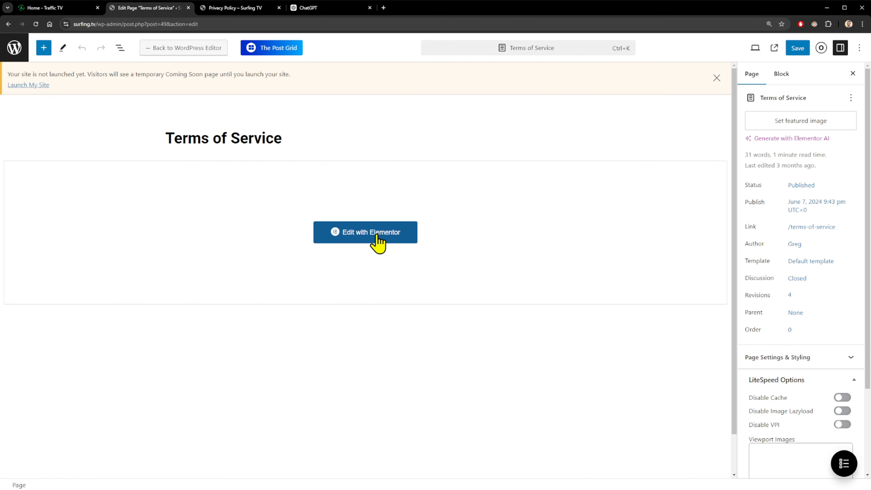
pyautogui.click(378, 237)
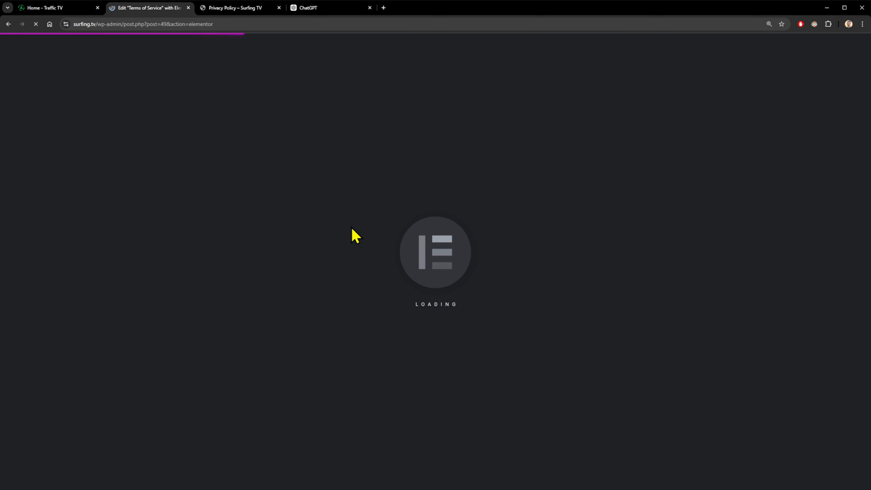
pyautogui.click(279, 110)
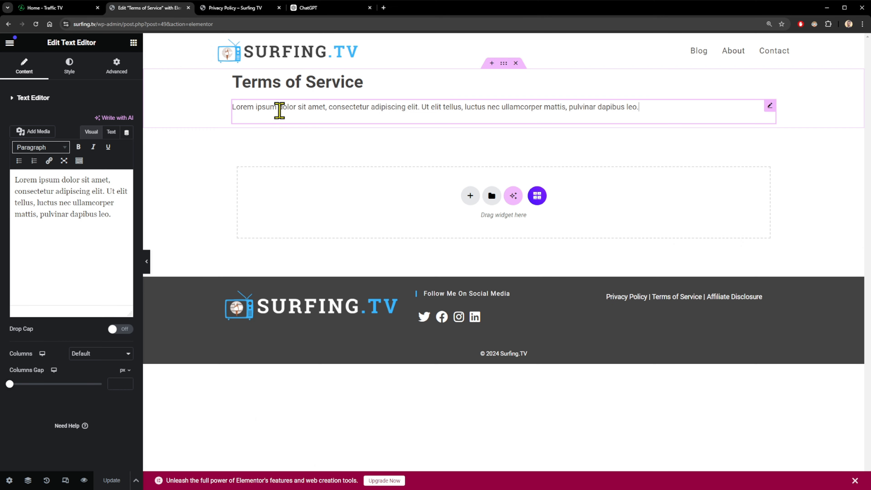
pyautogui.click(53, 233)
pyautogui.hotkey('ctrl', 'a')
pyautogui.hotkey('ctrl', 'v')
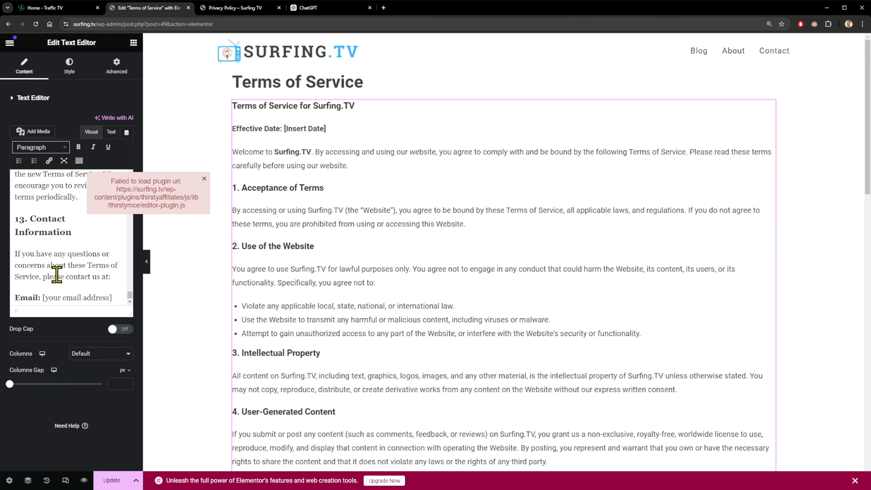
# Replace the email placeholder on the Email line with the site's contact e-mail.
pyautogui.scroll(-1, 394, 206)
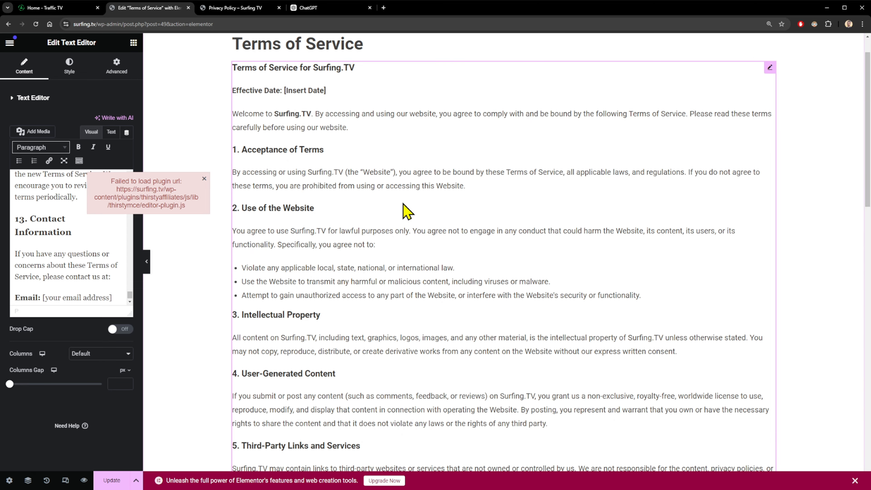
pyautogui.scroll(1, 410, 215)
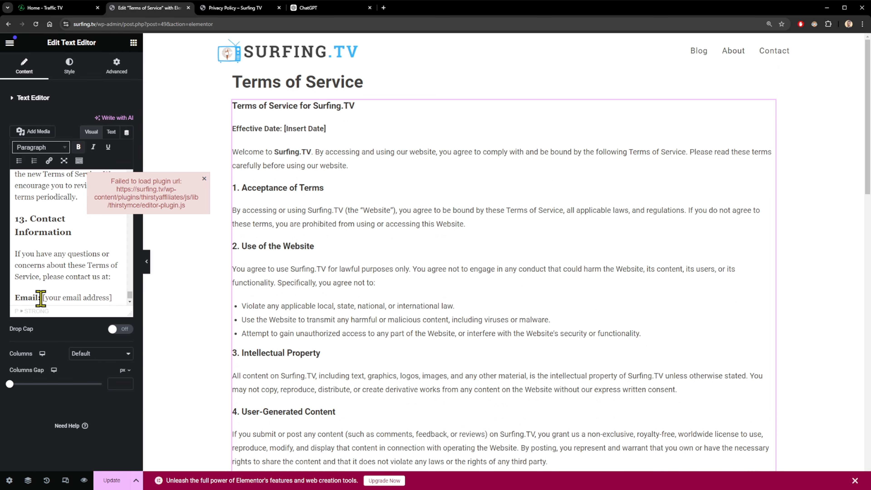
pyautogui.scroll(-1, 40, 299)
pyautogui.click(45, 290)
pyautogui.moveTo(44, 290); pyautogui.dragTo(111, 290)
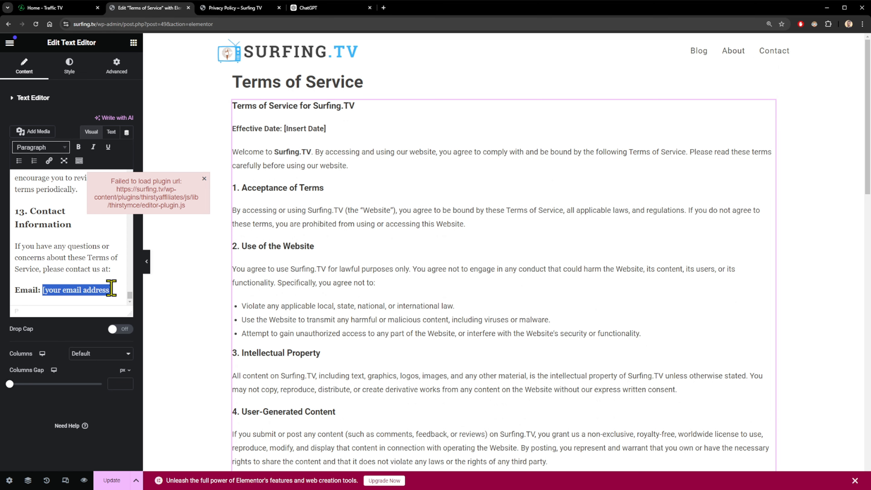
pyautogui.write('G')
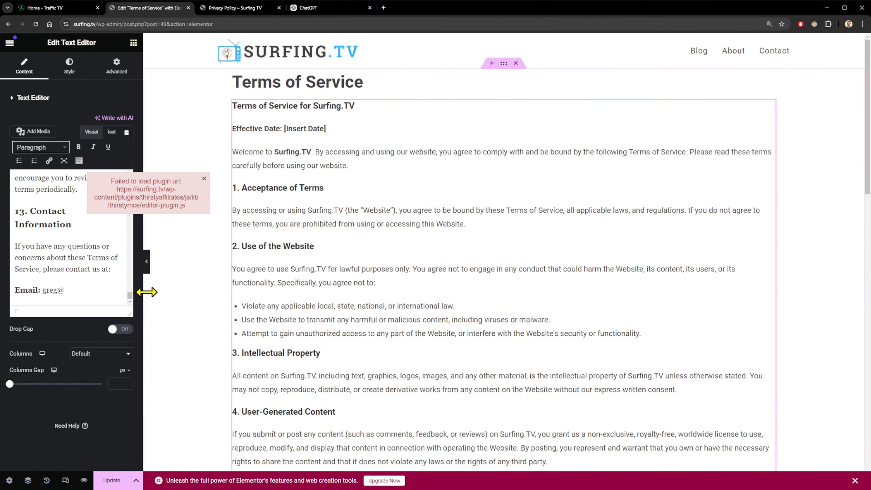
# Replace the [Insert Date] placeholder with September 2024.
pyautogui.scroll(20, 68, 241)
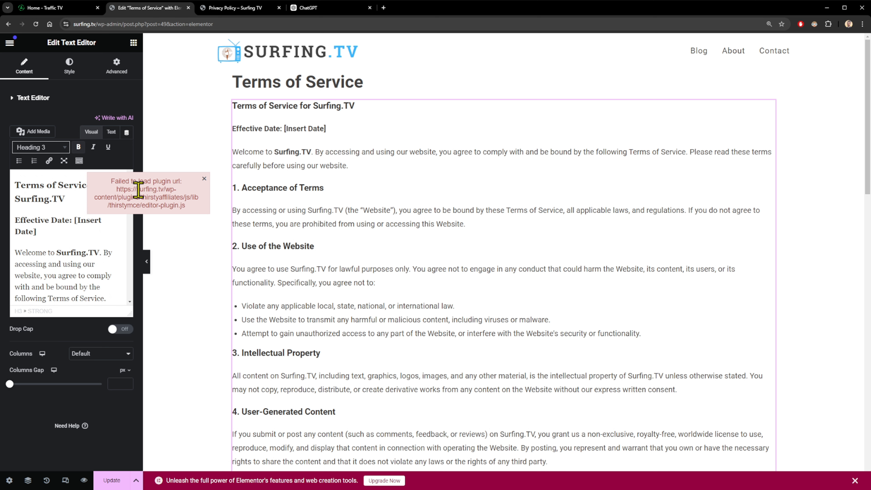
pyautogui.doubleClick(77, 220)
pyautogui.moveTo(77, 222); pyautogui.dragTo(138, 231)
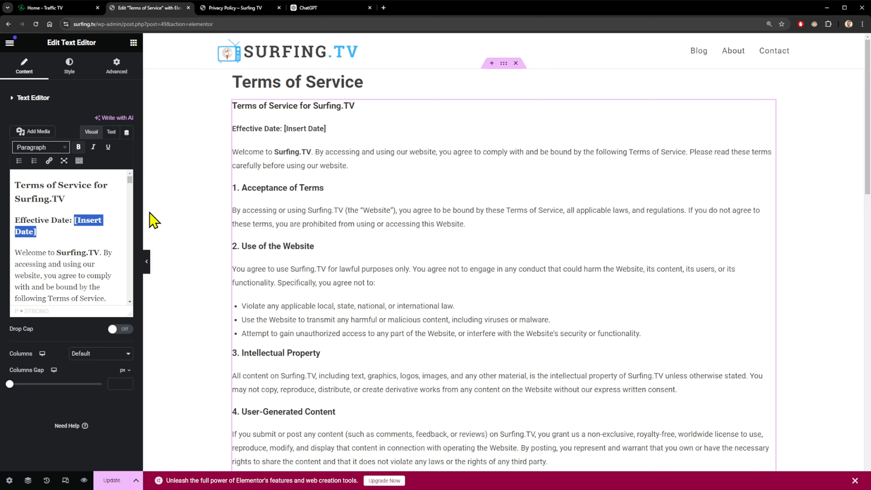
pyautogui.write('September 2024')
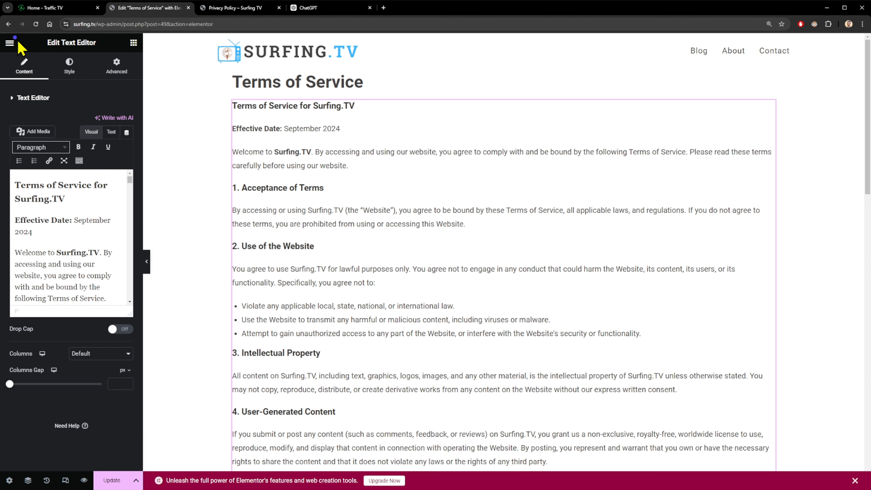
pyautogui.click(10, 43)
pyautogui.scroll(5, 181, 288)
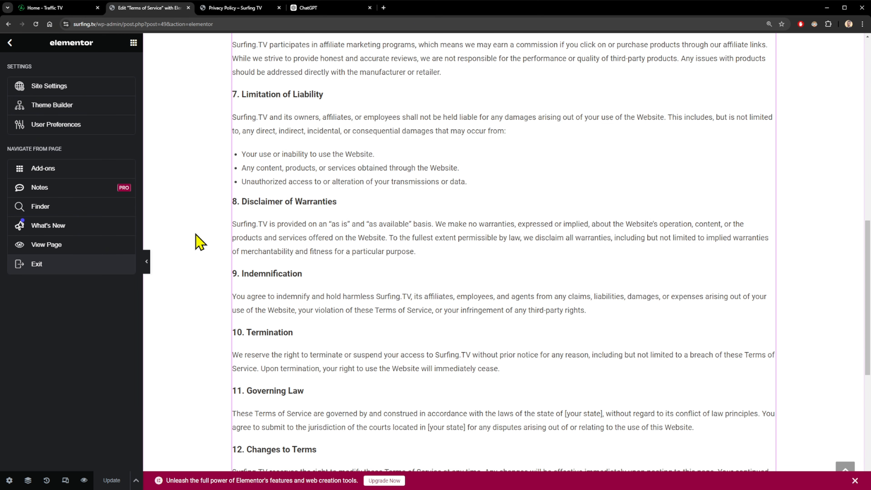
# Read through the live Traffic.TV Terms of Service page, then scroll back up.
pyautogui.click(62, 10)
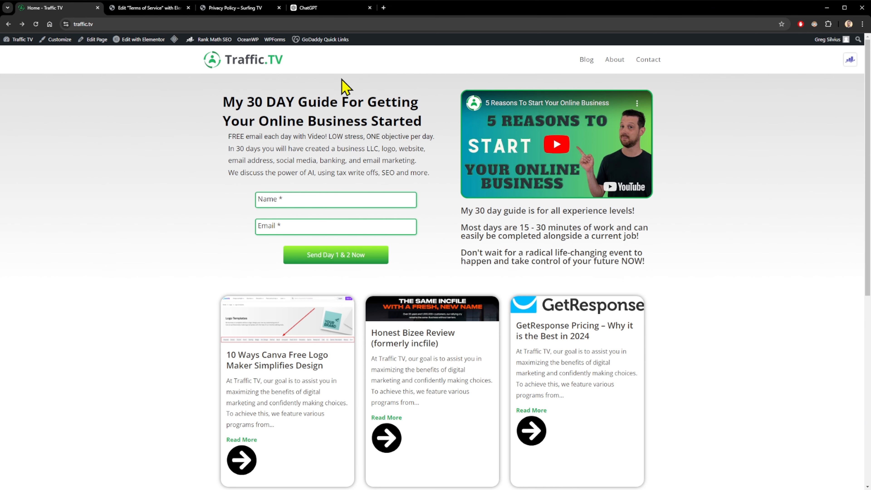
pyautogui.scroll(-10, 837, 182)
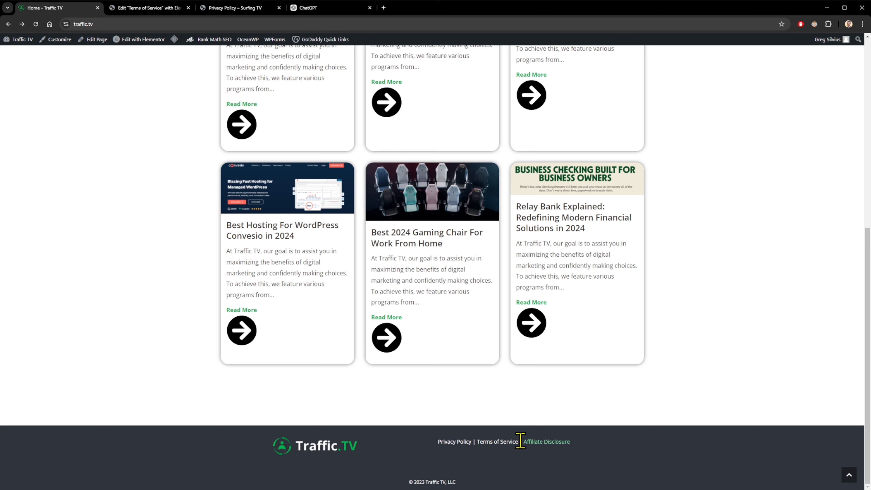
pyautogui.click(497, 442)
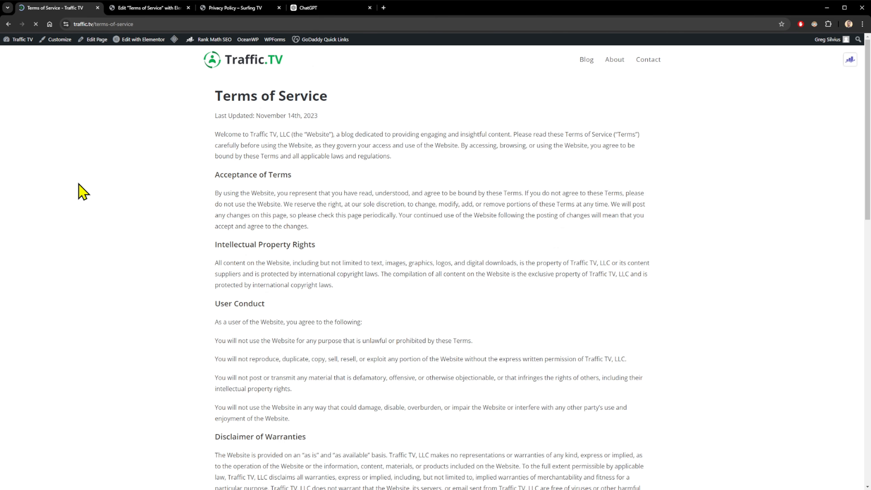
pyautogui.scroll(-10, 266, 179)
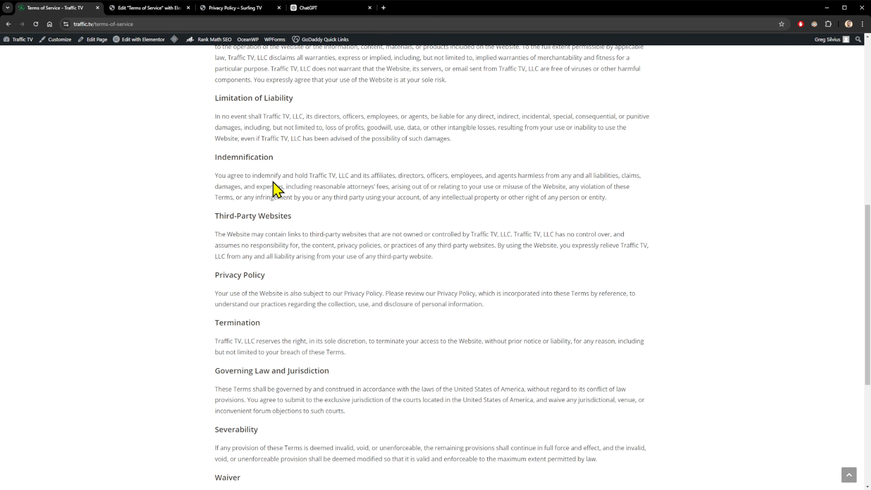
pyautogui.scroll(-5, 303, 223)
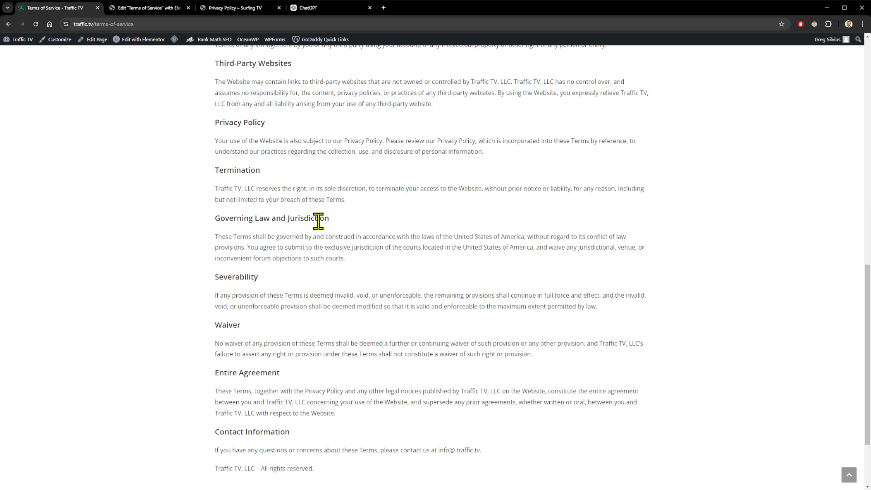
pyautogui.scroll(-3, 319, 213)
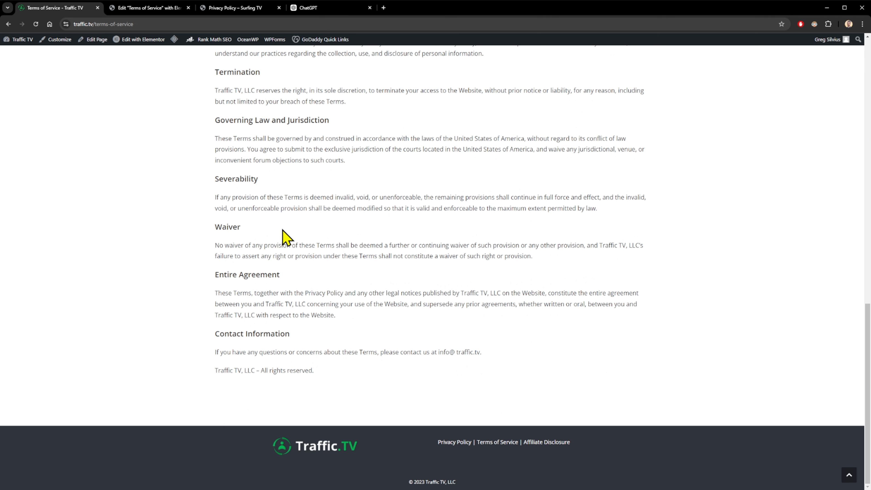
pyautogui.scroll(20, 282, 227)
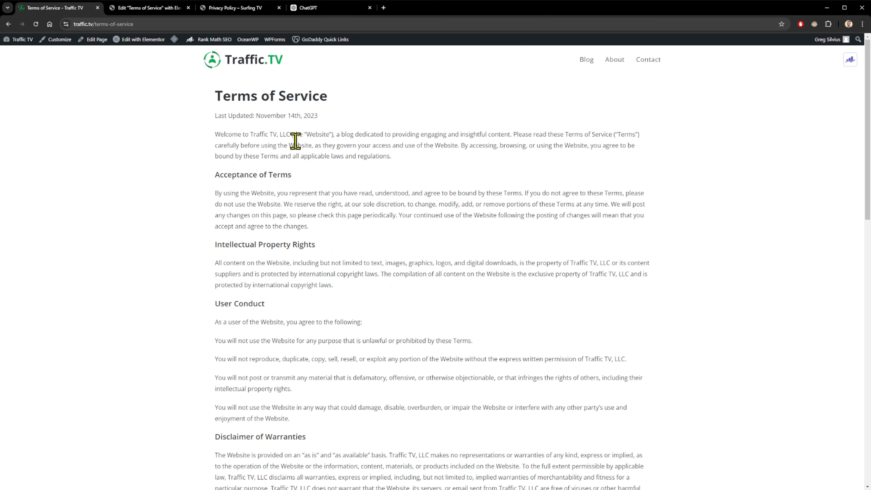
# Return to the ChatGPT conversation at the Terms reply's closing sections.
pyautogui.click(315, 7)
pyautogui.click(772, 325)
pyautogui.scroll(-20, 772, 325)
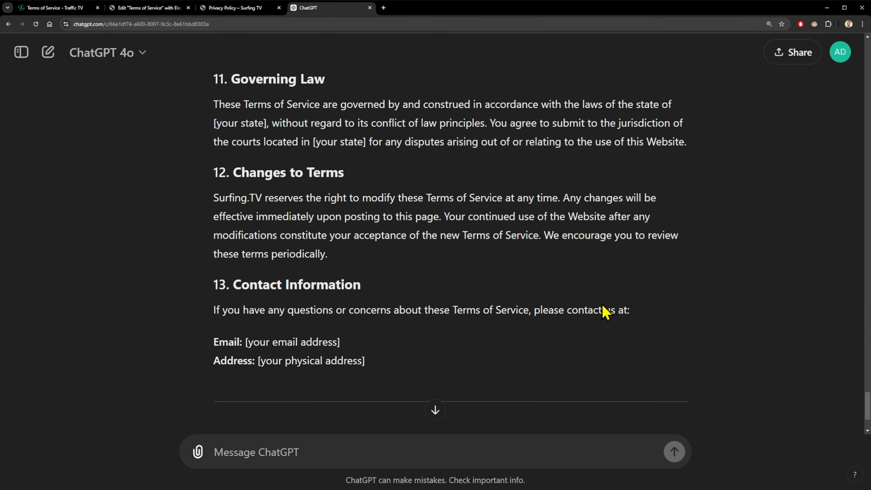
# Send ChatGPT the pasted request for a Surfing.TV Affiliate Disclosure page.
pyautogui.scroll(-3, 360, 408)
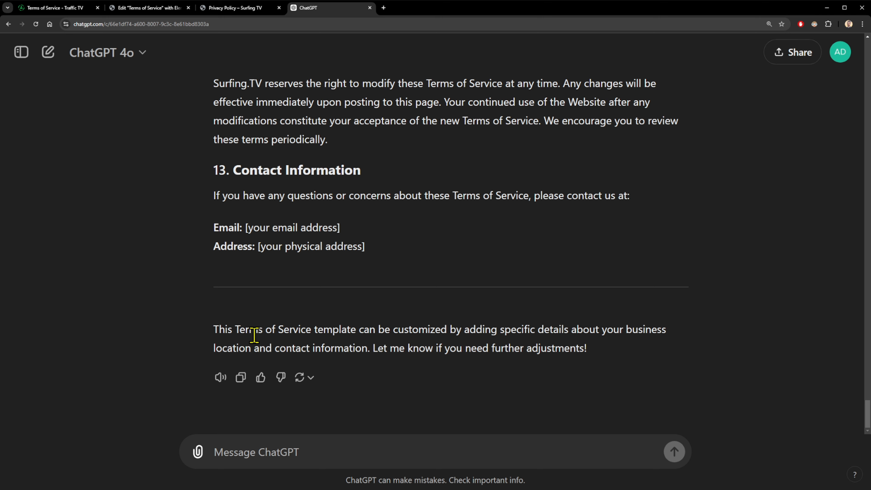
pyautogui.write('Now please write a professional and legal Affiliate Disclosure page for the website.')
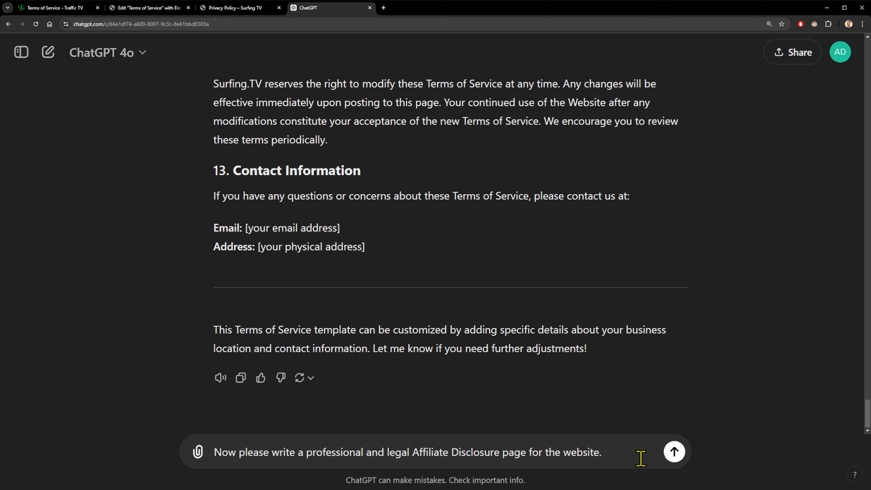
pyautogui.click(675, 452)
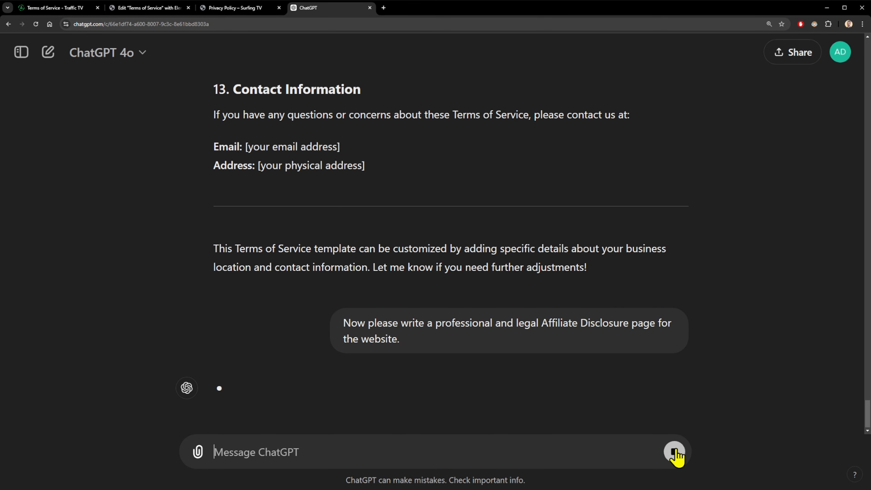
# Review the six-section reply and highlight its Amazon Affiliate Program heading.
pyautogui.scroll(-10, 112, 213)
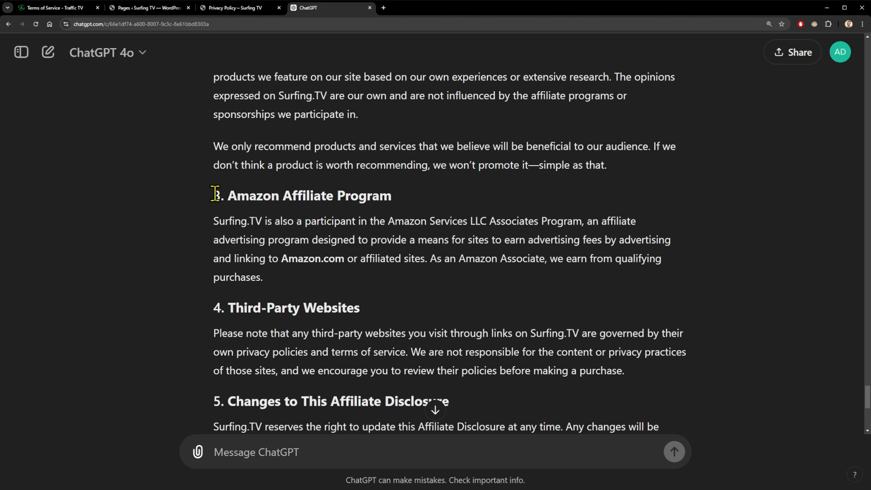
pyautogui.moveTo(219, 193); pyautogui.dragTo(383, 195)
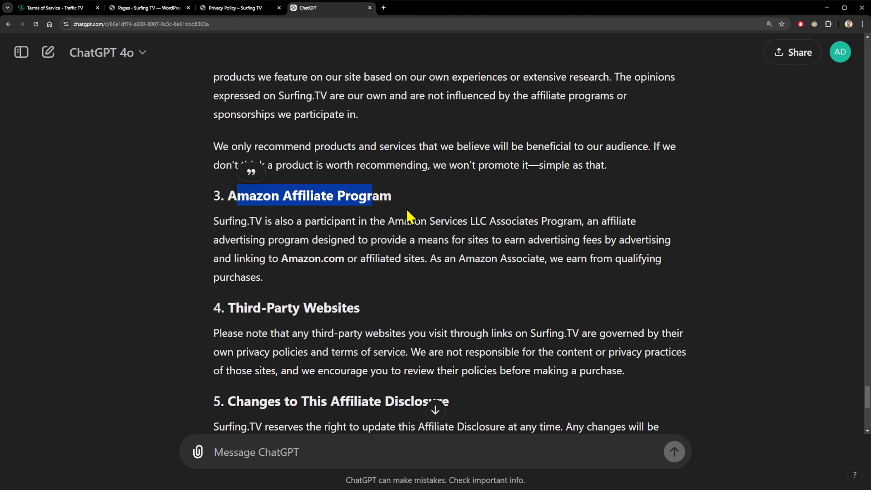
pyautogui.scroll(-5, 408, 216)
pyautogui.scroll(-4, 408, 161)
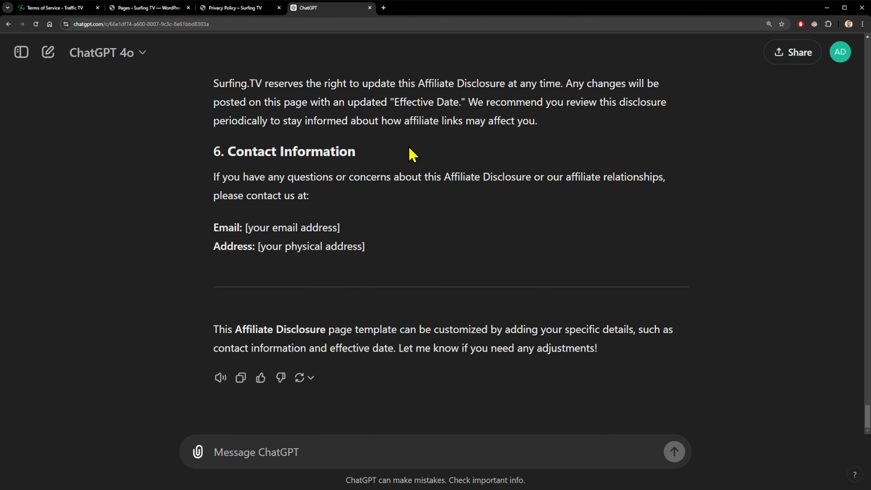
# Ask ChatGPT 'Please remove anything to do with Amazon directly' and review the revised disclosure.
pyautogui.click(382, 443)
pyautogui.write('Please remove anything to do with Amazon directly')
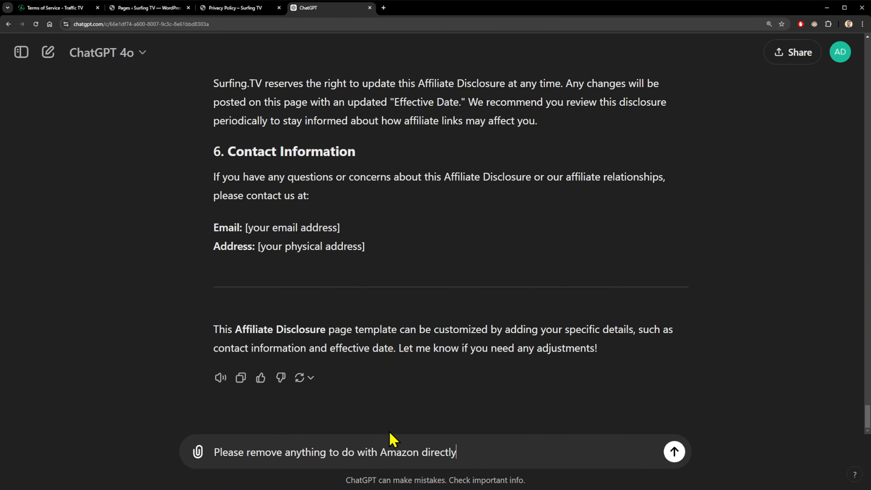
pyautogui.click(674, 451)
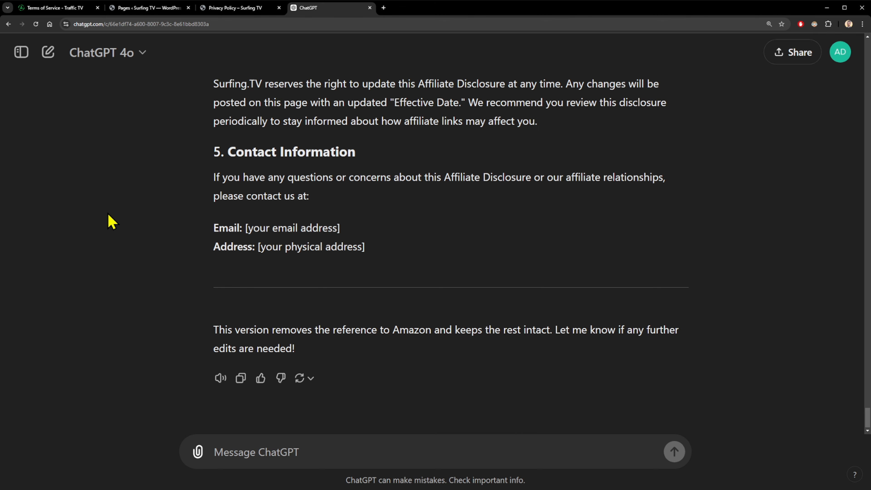
pyautogui.scroll(3, 117, 221)
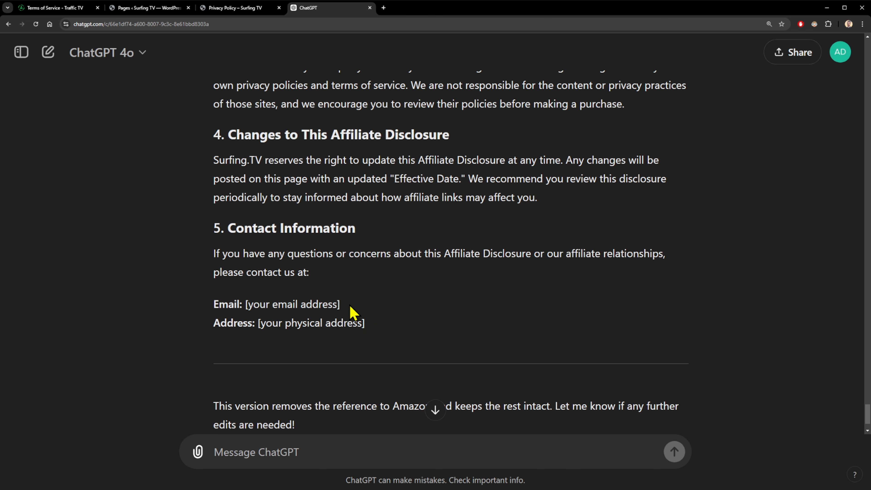
# Paste the ChatGPT text into the Affiliate Disclosure page in Elementor, dismissing the plugin error.
pyautogui.hotkey('ctrl', '2')
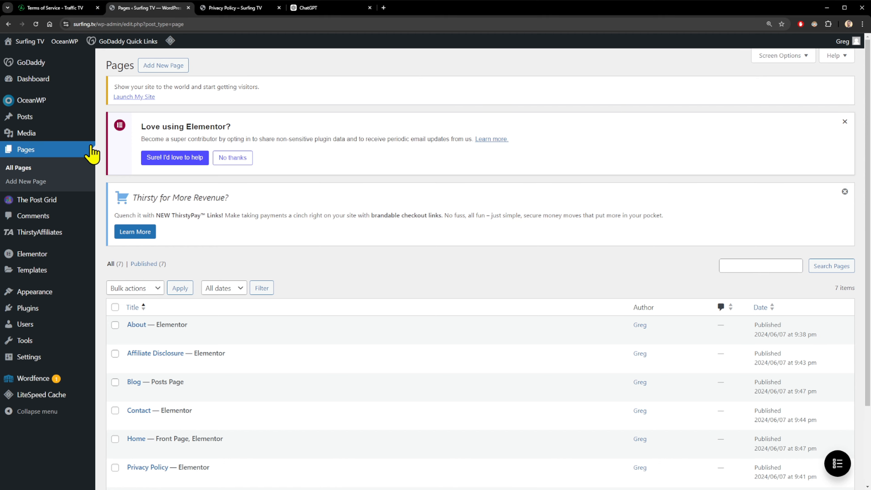
pyautogui.click(166, 354)
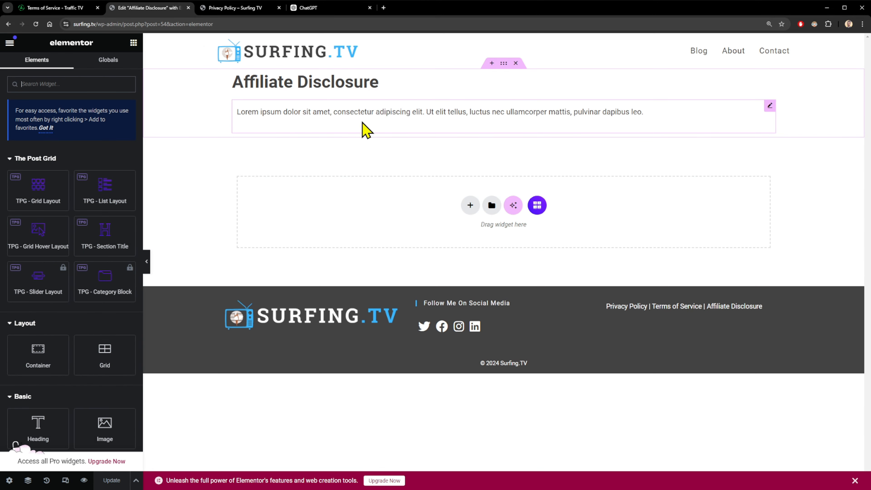
pyautogui.click(322, 124)
pyautogui.hotkey('ctrl', 'v')
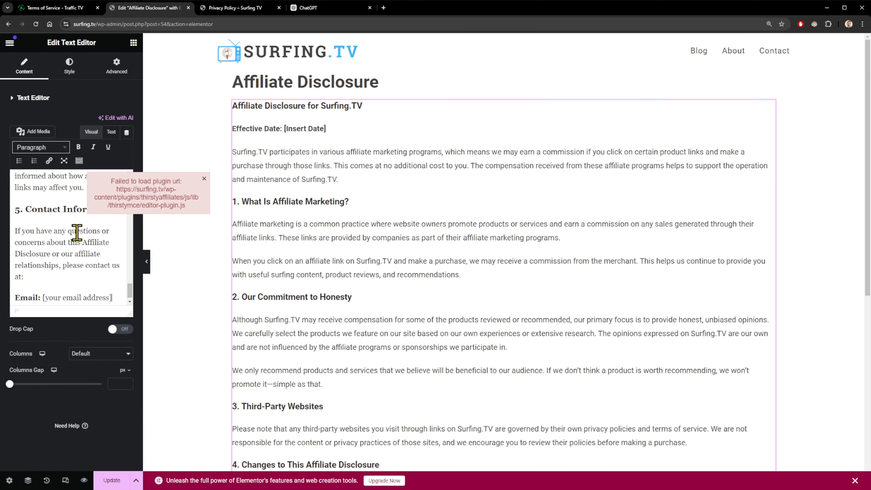
pyautogui.click(204, 179)
pyautogui.scroll(10, 52, 222)
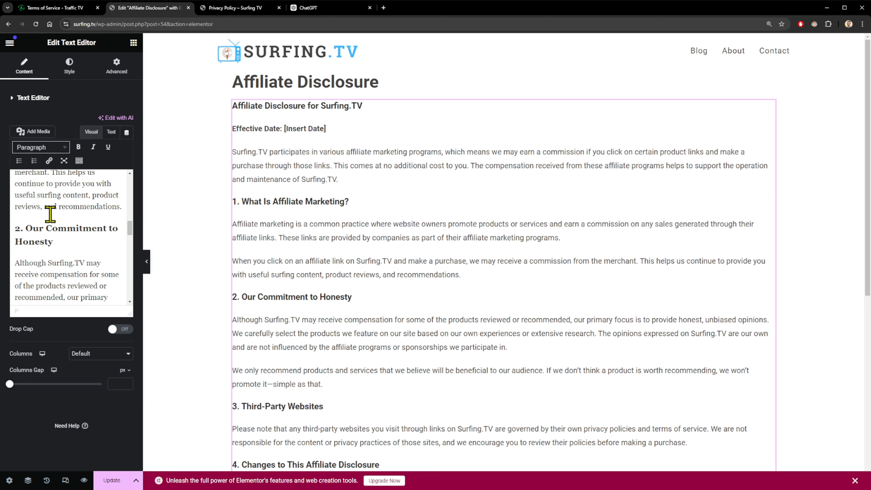
pyautogui.scroll(5, 50, 214)
# Replace the [Insert Date] and e-mail placeholders with September 2024 and the site's address.
pyautogui.moveTo(75, 220); pyautogui.dragTo(80, 230)
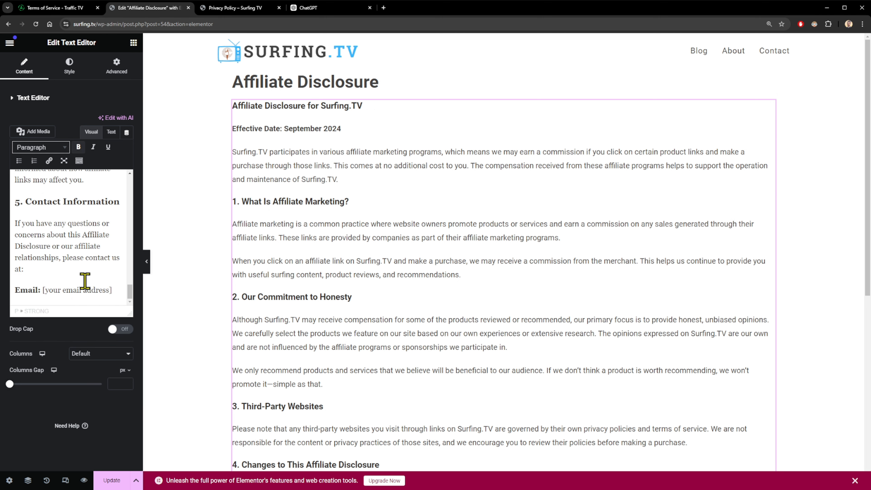
pyautogui.moveTo(44, 290); pyautogui.dragTo(106, 290)
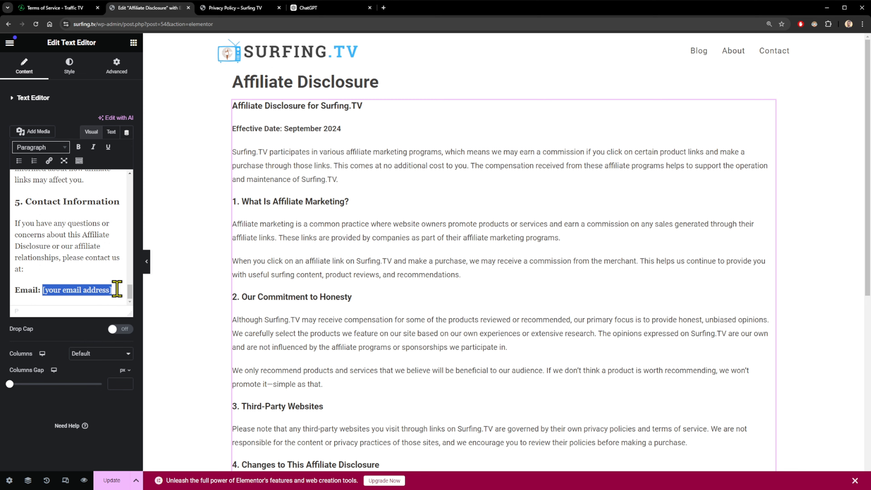
pyautogui.scroll(-8, 204, 288)
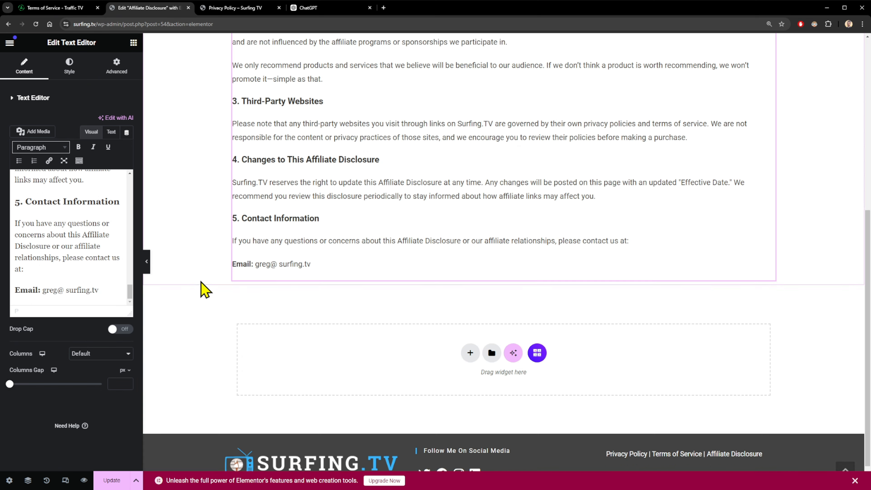
pyautogui.scroll(8, 205, 303)
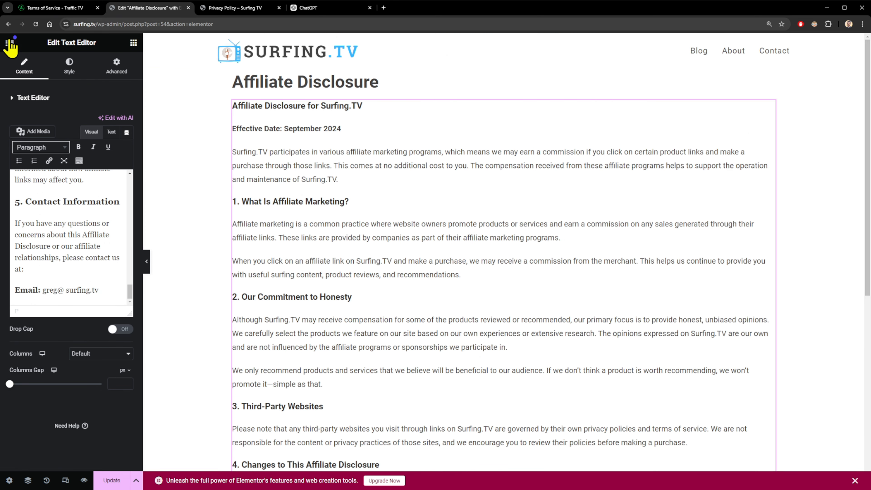
pyautogui.click(10, 44)
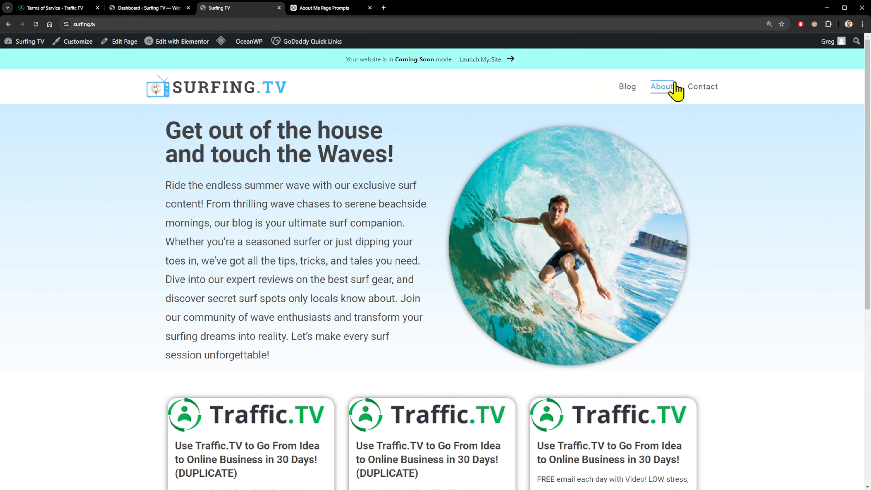
# Open About, then the footer's Privacy Policy, Terms of Service and Affiliate Disclosure pages, scrolling each.
pyautogui.click(663, 90)
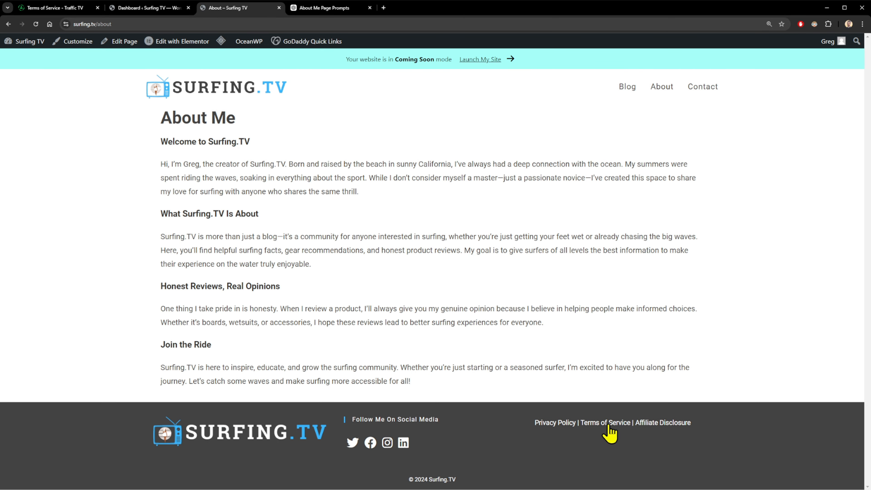
pyautogui.click(555, 423)
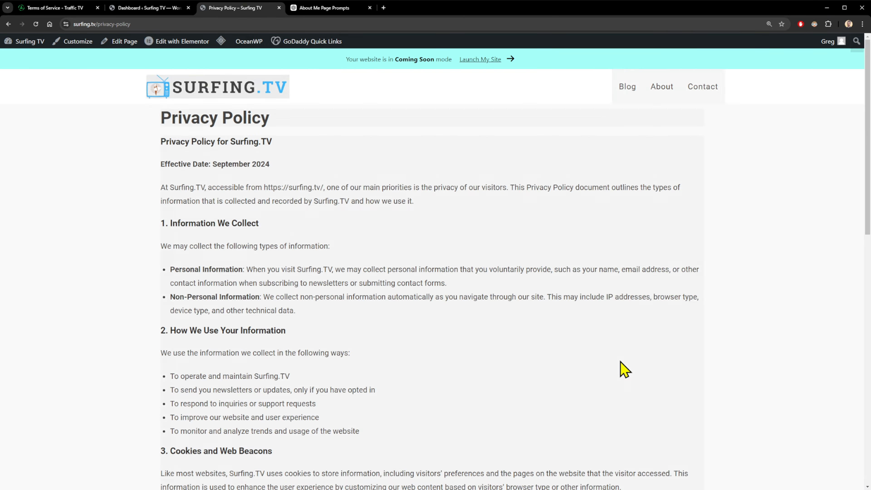
pyautogui.scroll(-8, 636, 352)
pyautogui.scroll(-7, 665, 357)
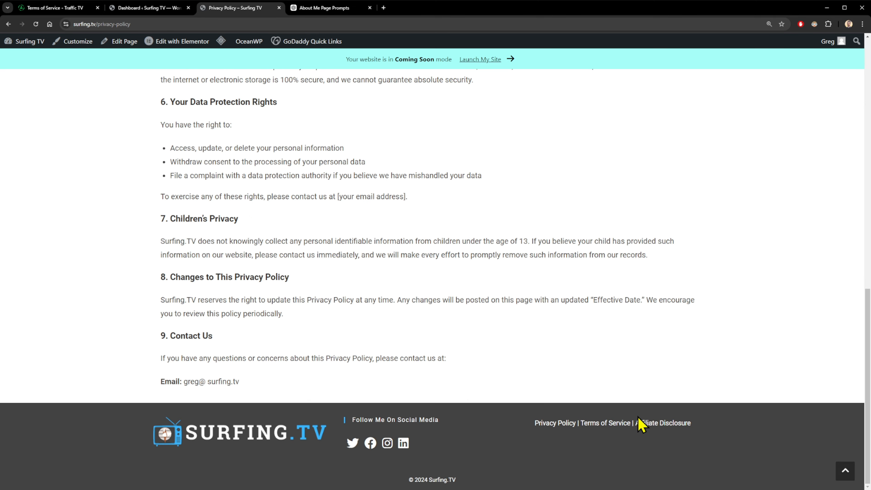
pyautogui.click(617, 424)
pyautogui.scroll(-4, 616, 339)
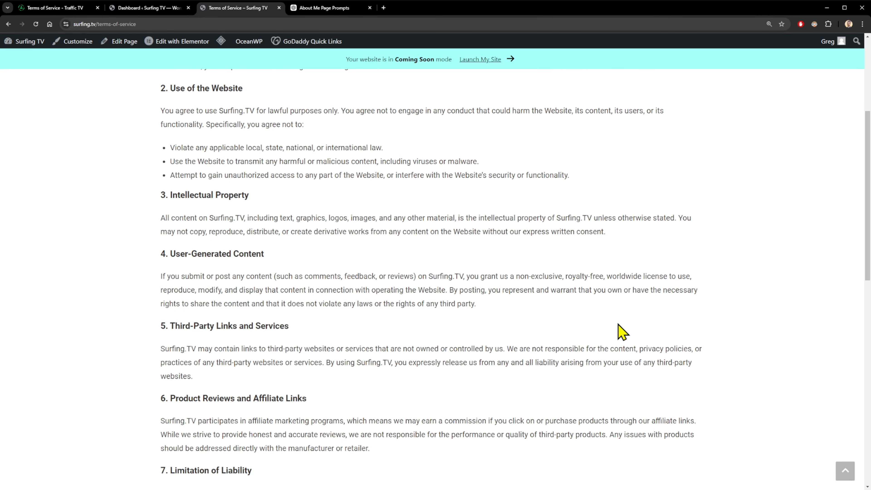
pyautogui.scroll(-14, 622, 332)
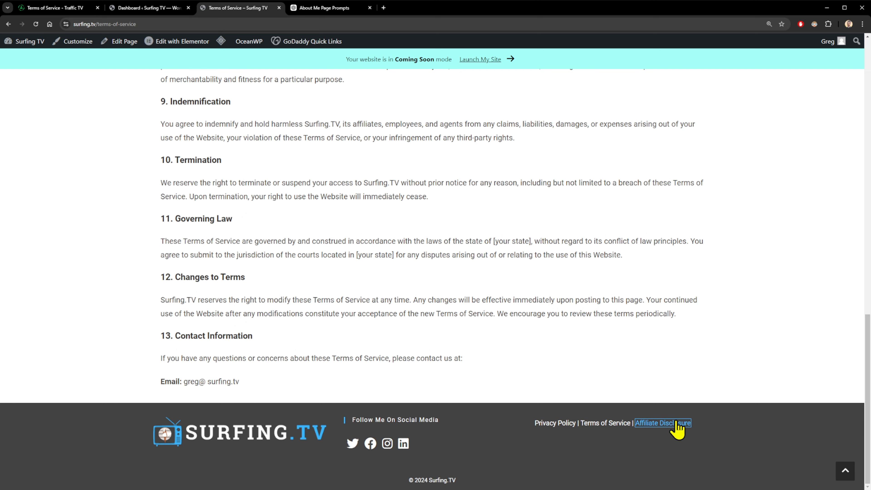
pyautogui.click(676, 423)
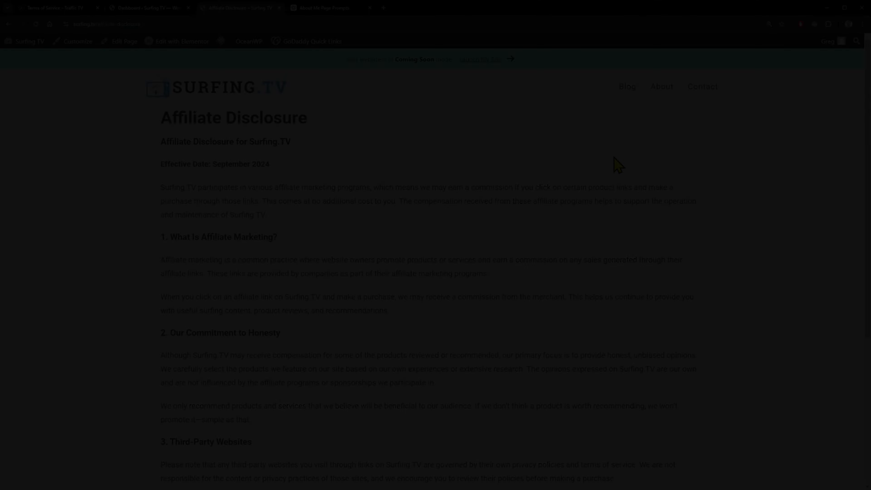